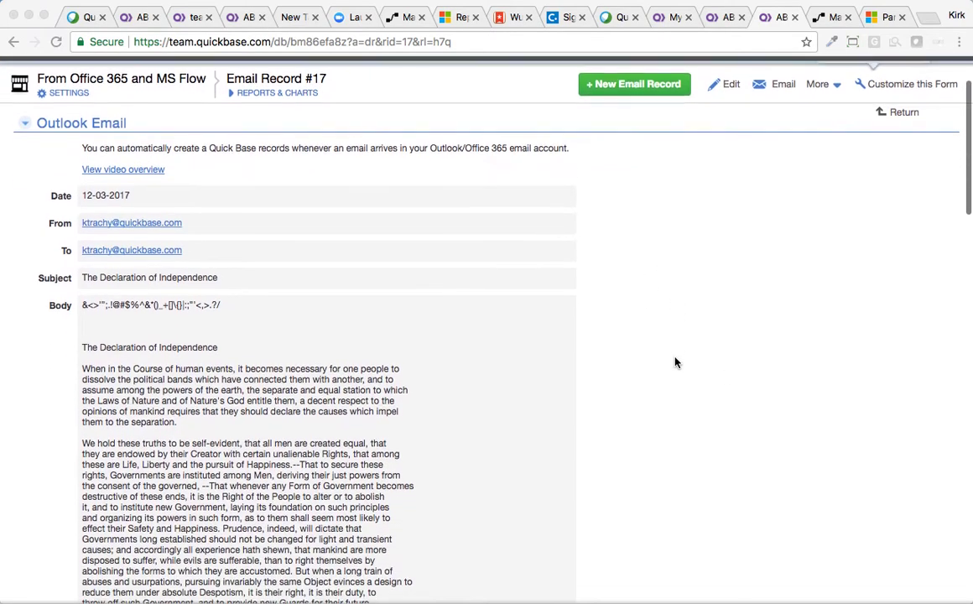
Review the Quick Base email record titled The Declaration of Independence, from its header fields through the end of its body.
scroll(676, 363, down, 2)
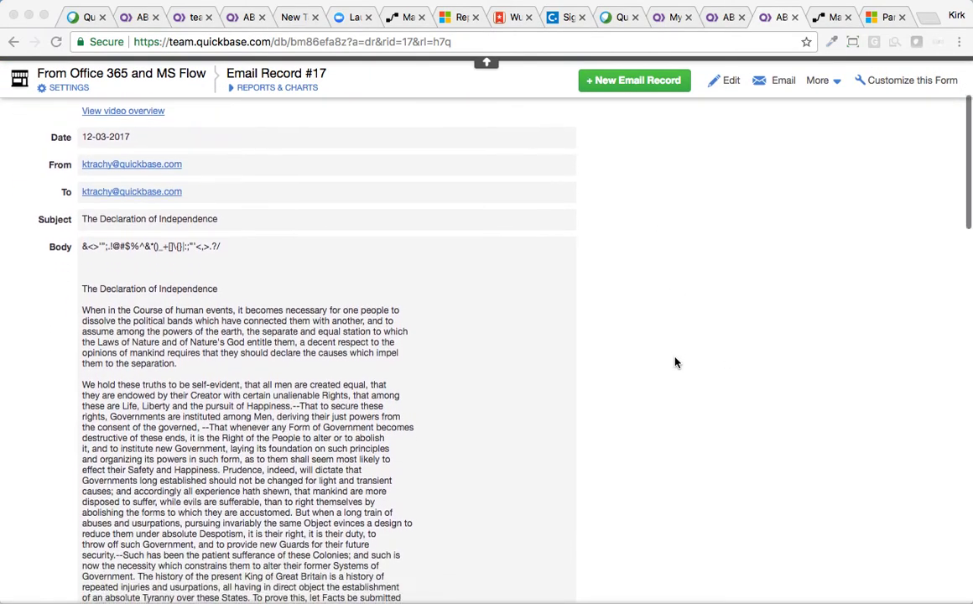
scroll(676, 363, down, 8)
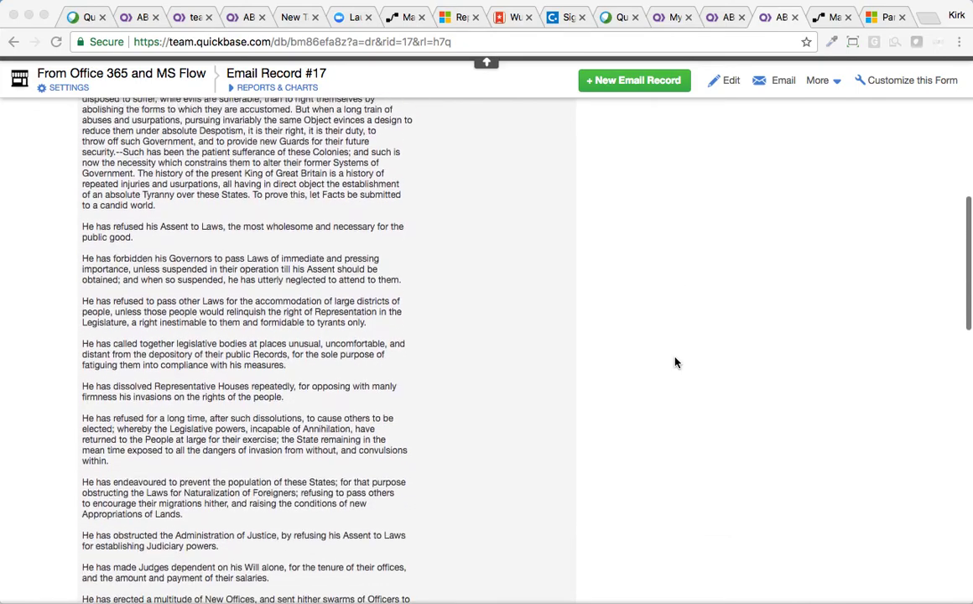
scroll(676, 362, down, 15)
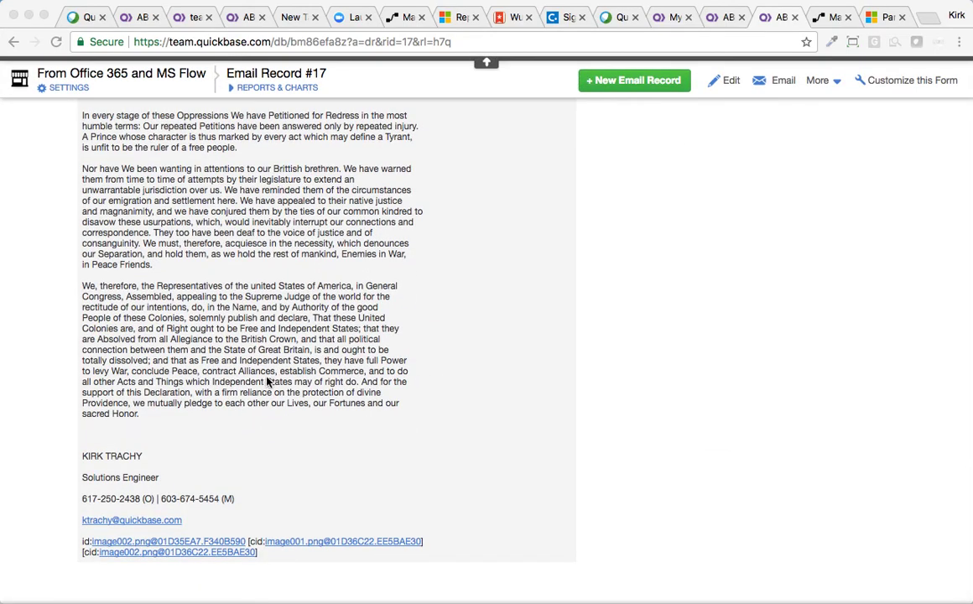
scroll(670, 277, up, 15)
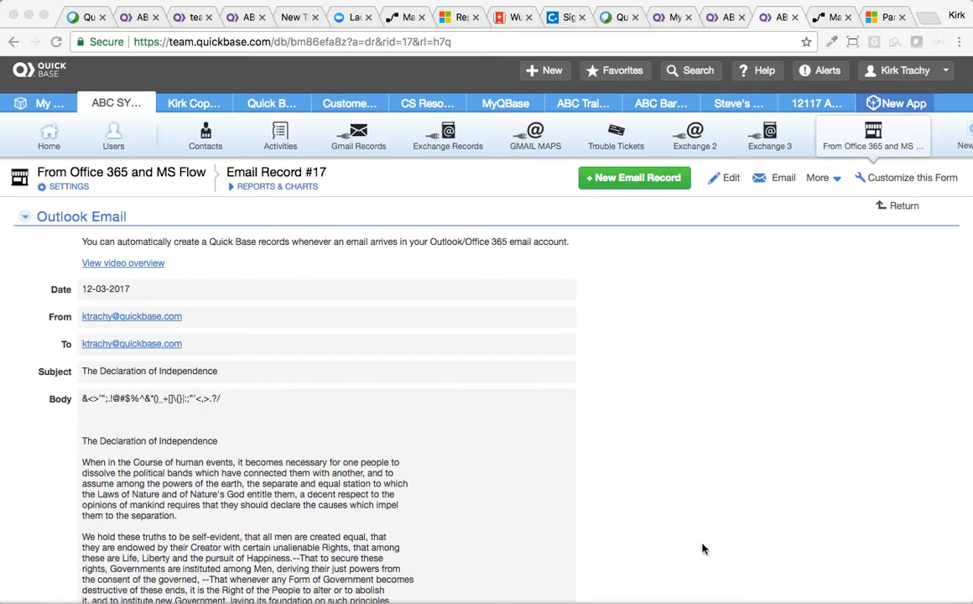
Switch to Outlook and view the source email The Declaration of Independence in the Send Email To Quick Base folder.
key(super+Tab)
key(super+Tab)
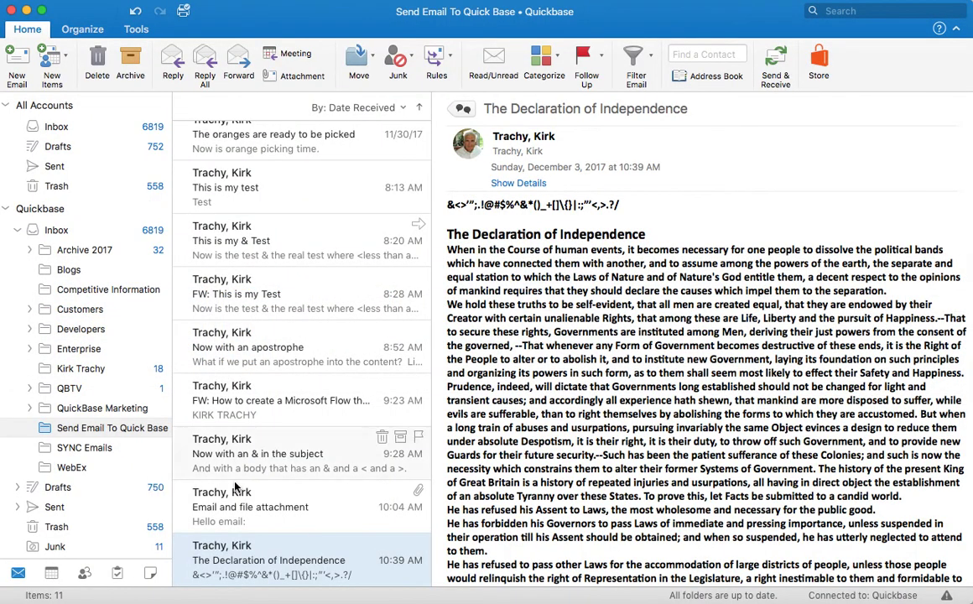
scroll(294, 520, down, 1)
scroll(294, 520, up, 1)
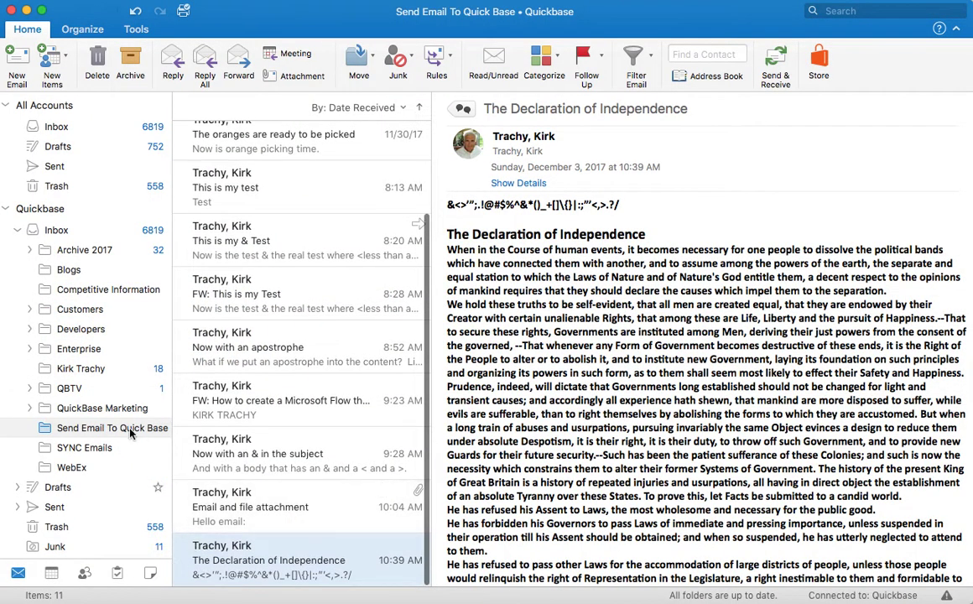
scroll(495, 411, down, 1)
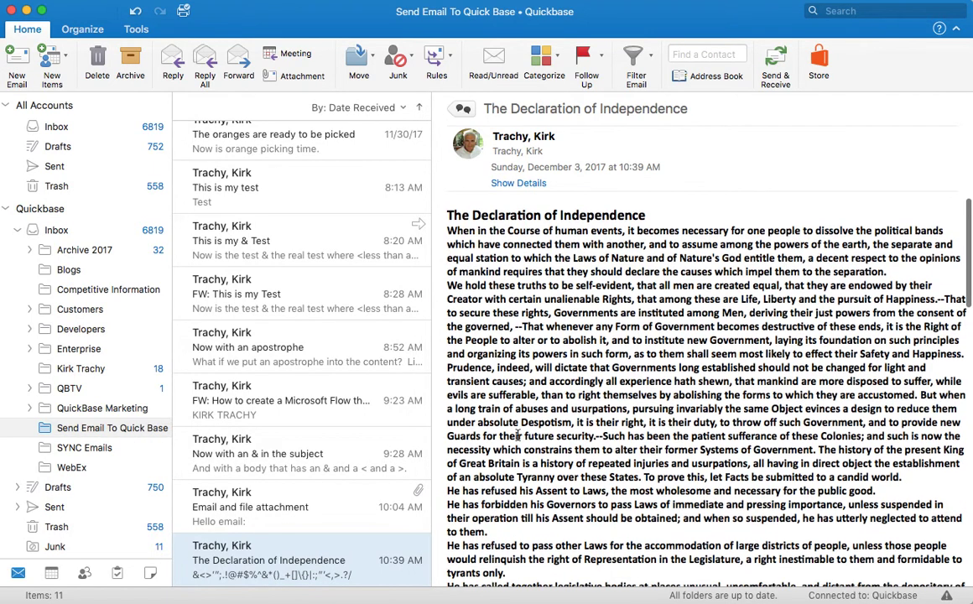
scroll(511, 427, up, 1)
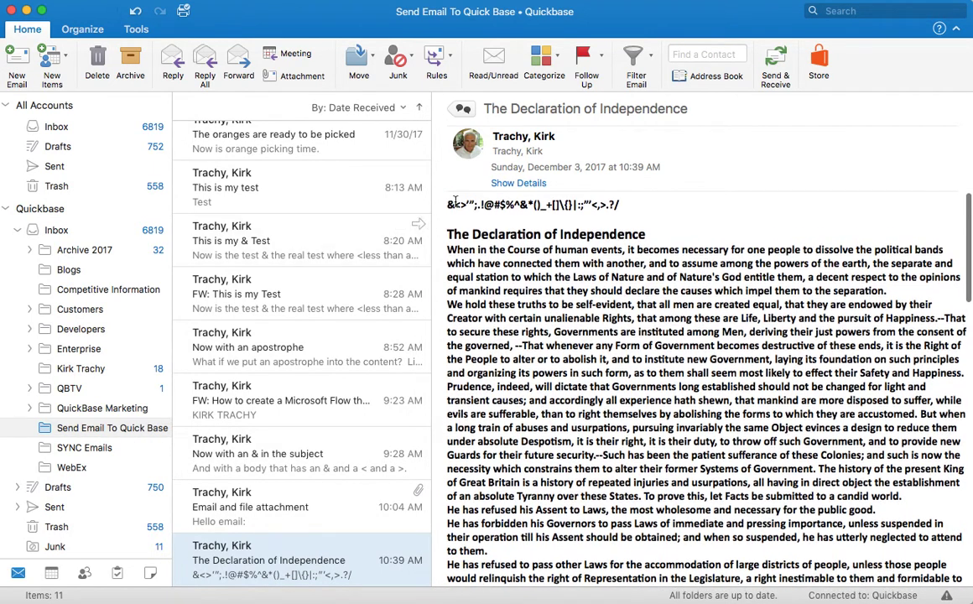
Highlight the special-character line at the start of the email body and read through the rest of the message.
drag(449, 203, 644, 209)
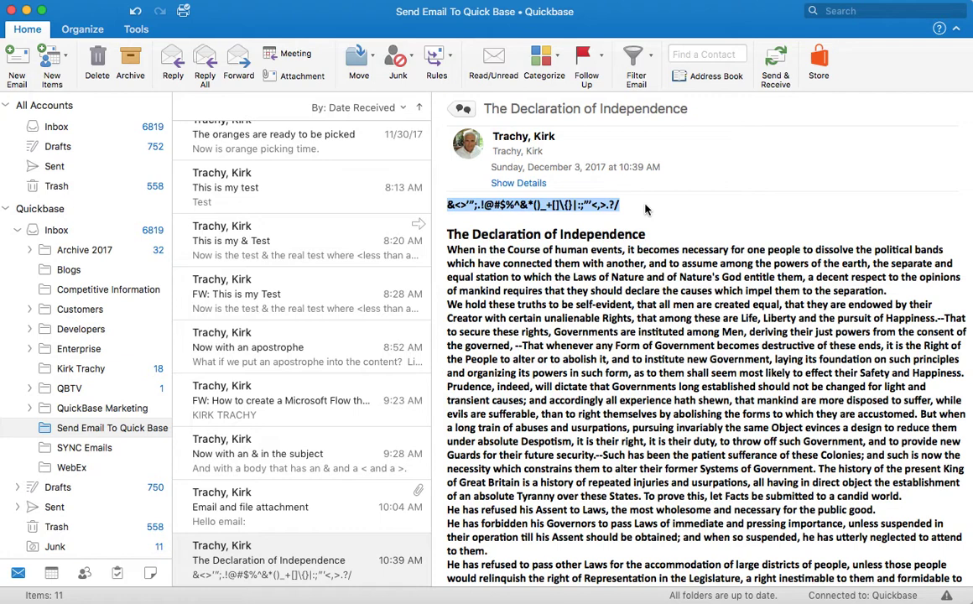
click(448, 205)
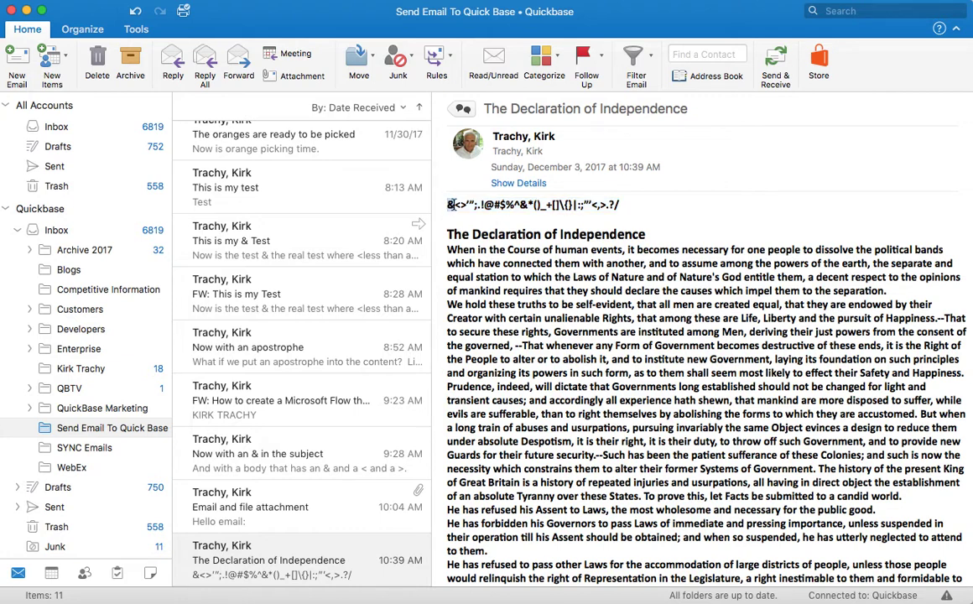
drag(447, 205, 676, 200)
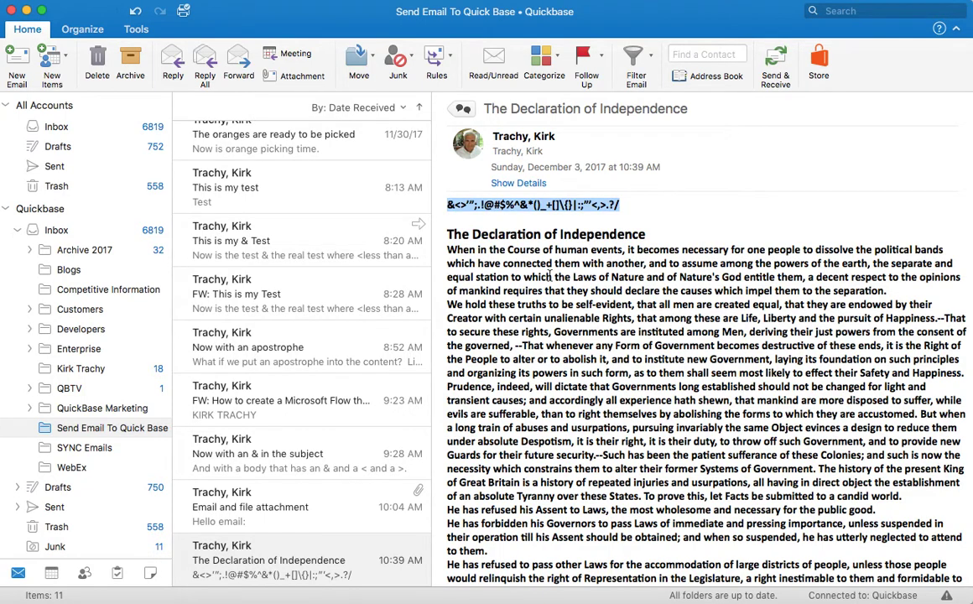
scroll(628, 241, down, 10)
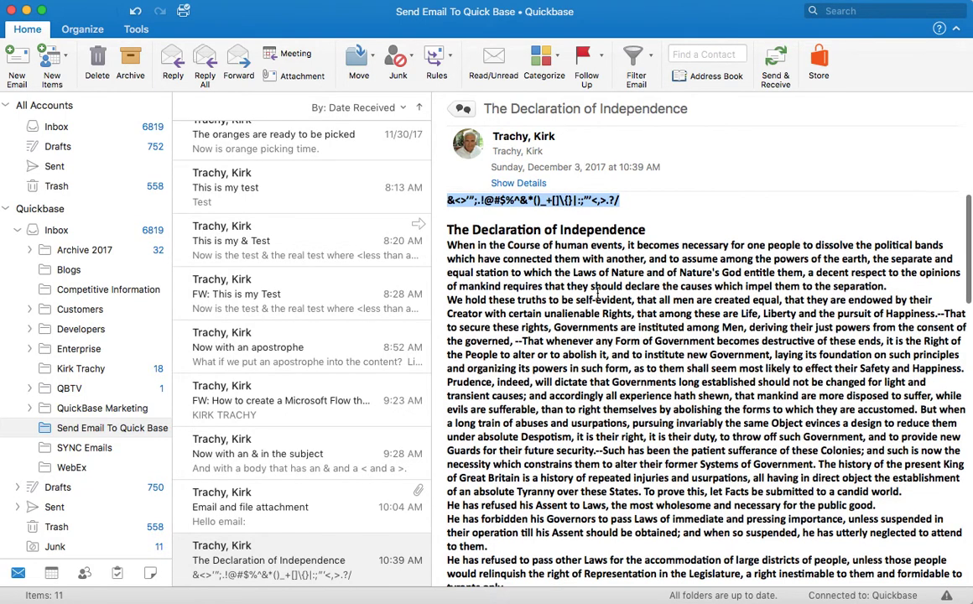
scroll(597, 291, down, 5)
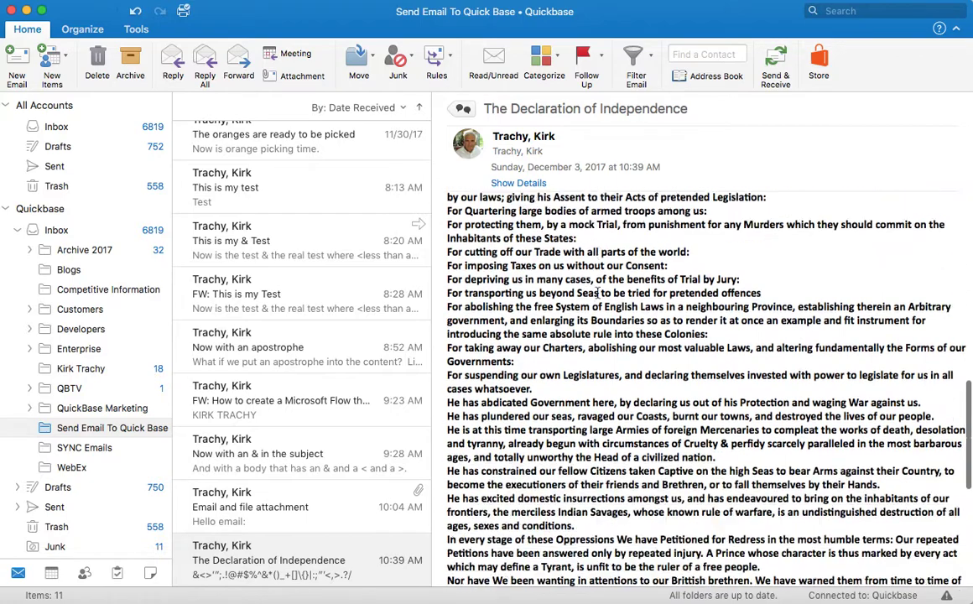
scroll(597, 293, up, 15)
Switch to Chrome, highlight the special-character line in the Quick Base record's body, and compare the full text with the email.
key(super+Tab)
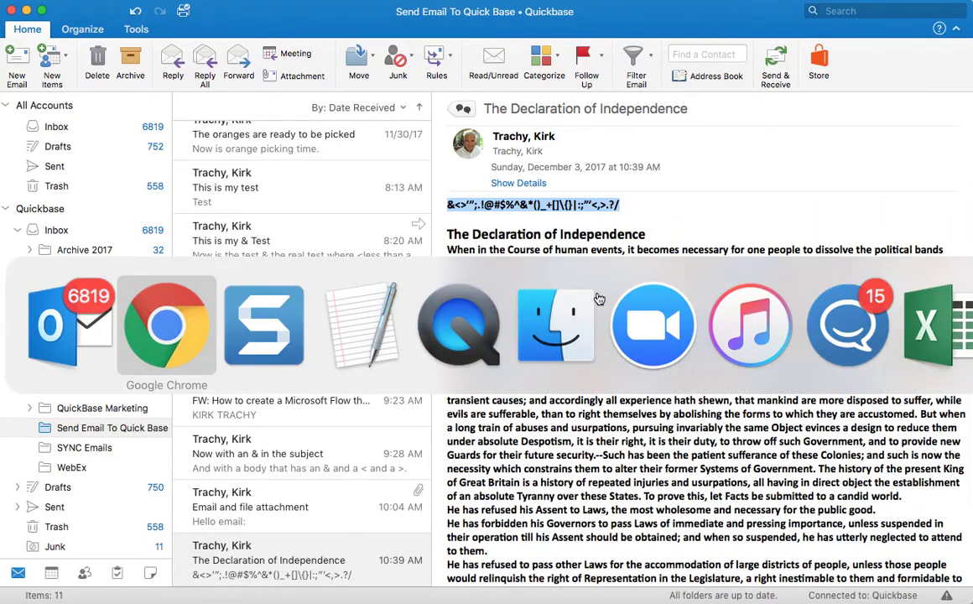
scroll(261, 363, down, 5)
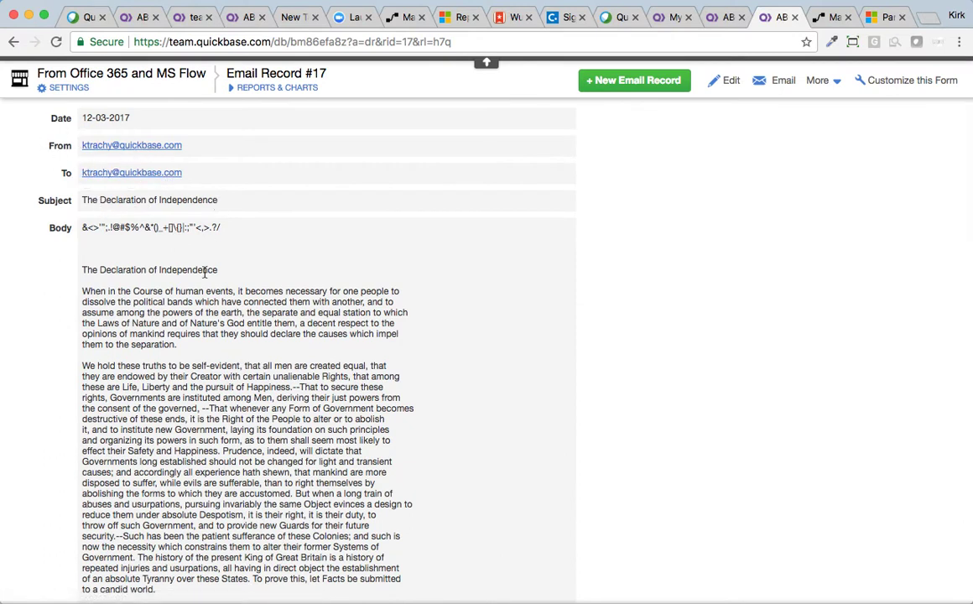
drag(85, 227, 227, 229)
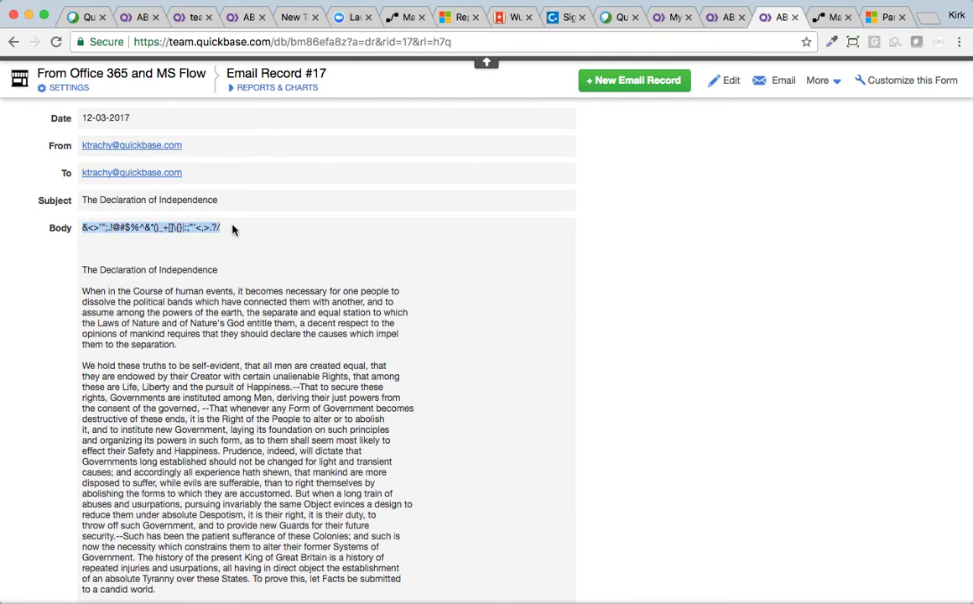
scroll(232, 351, down, 10)
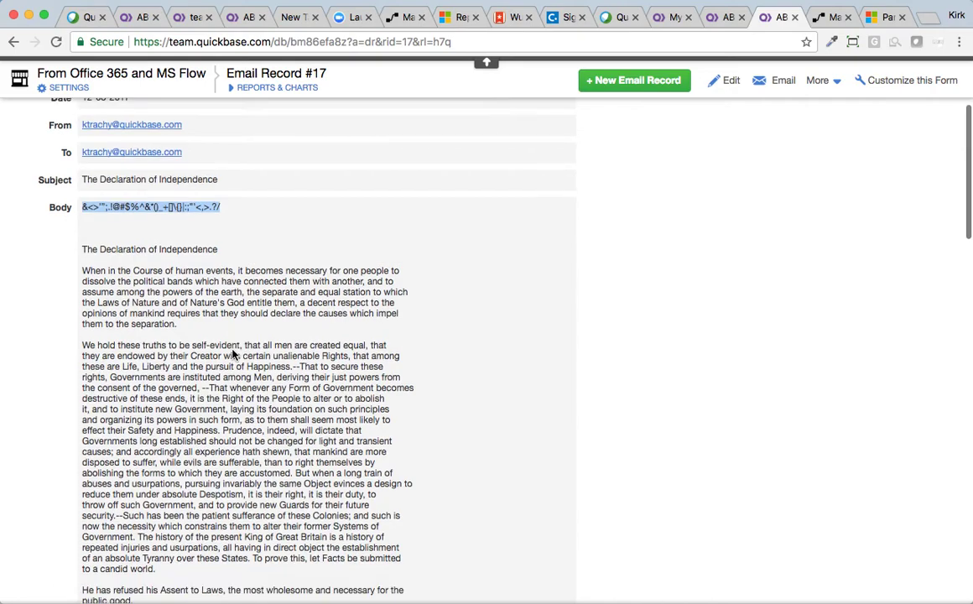
scroll(232, 351, down, 5)
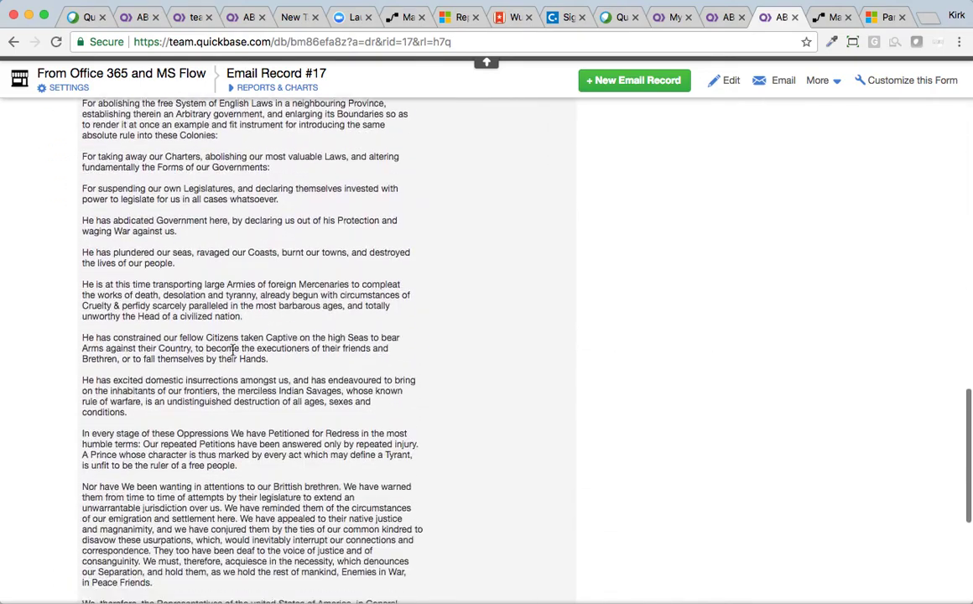
scroll(232, 351, down, 4)
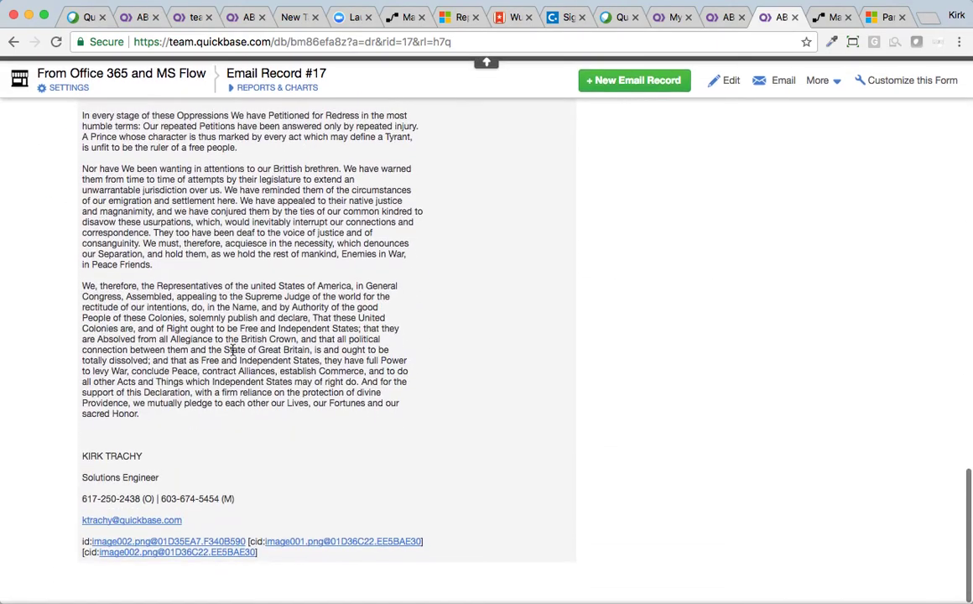
scroll(232, 351, up, 15)
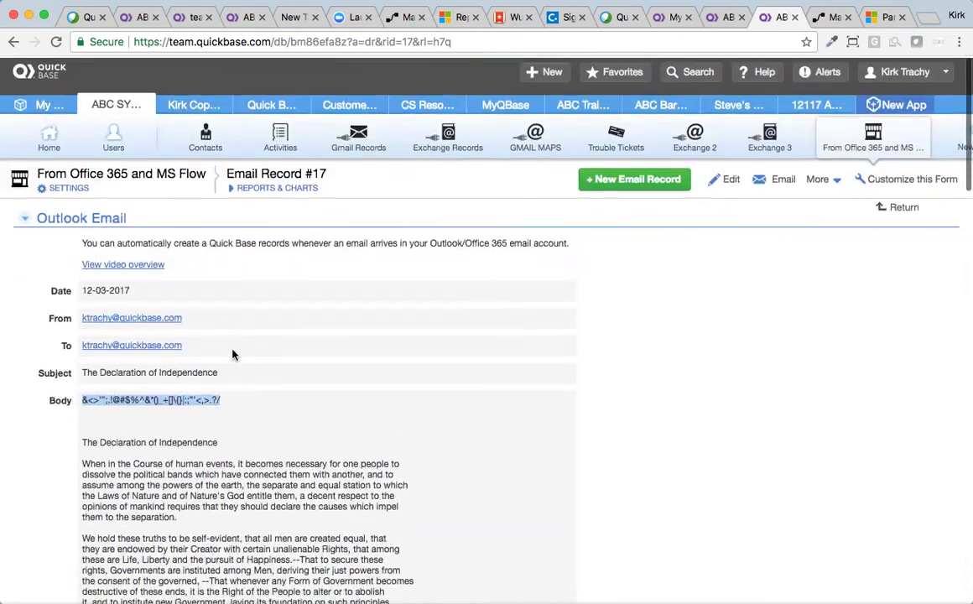
Go to the Microsoft Flow page for "When a new email arrives -> HTTP" and open its most recent run.
key(super+Tab)
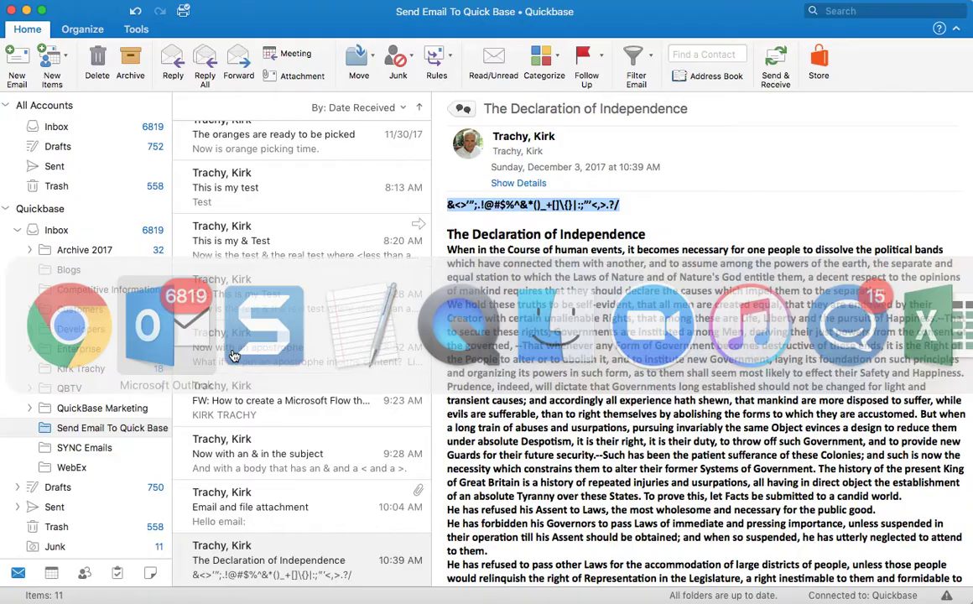
key(super+Tab)
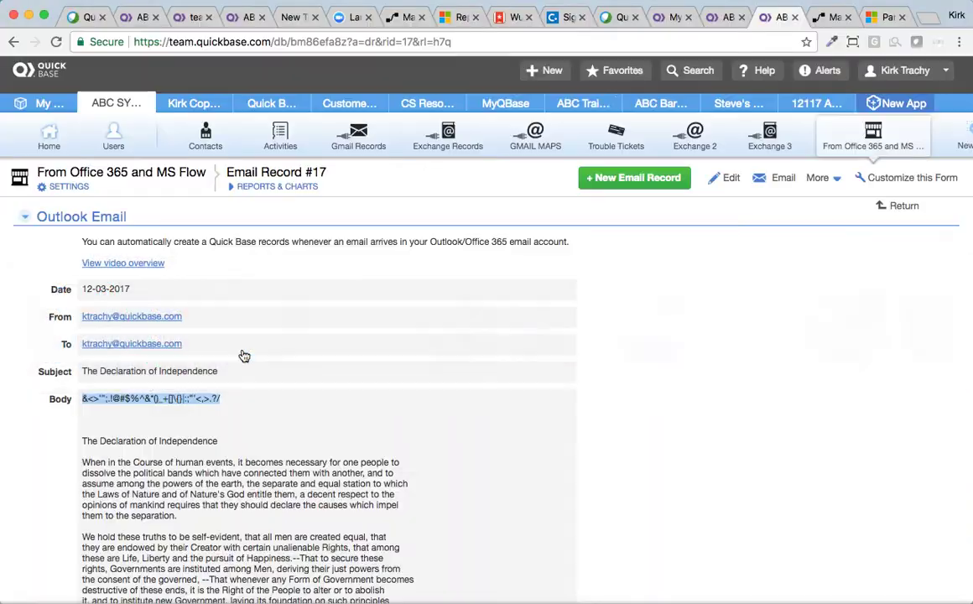
click(828, 18)
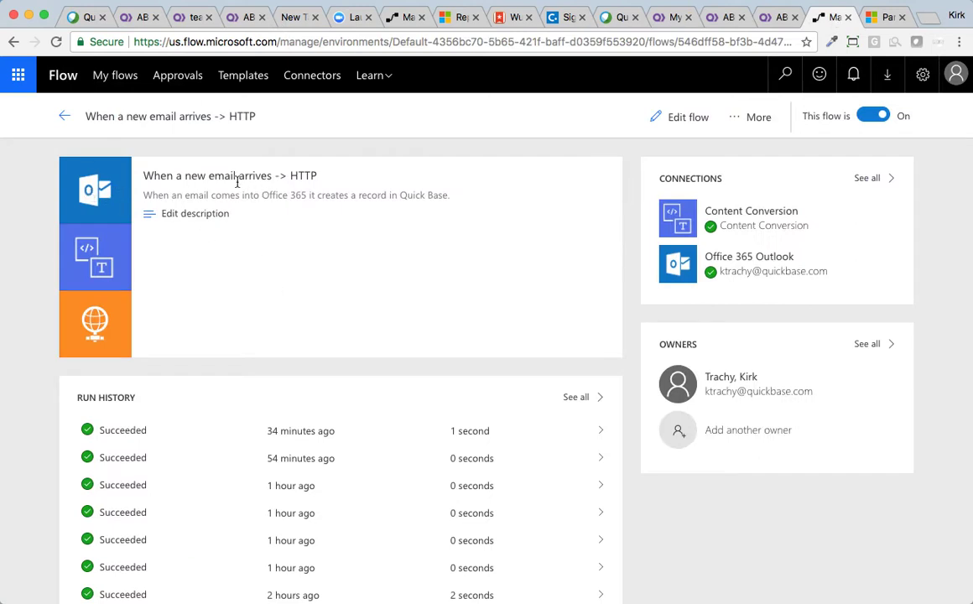
scroll(361, 226, down, 3)
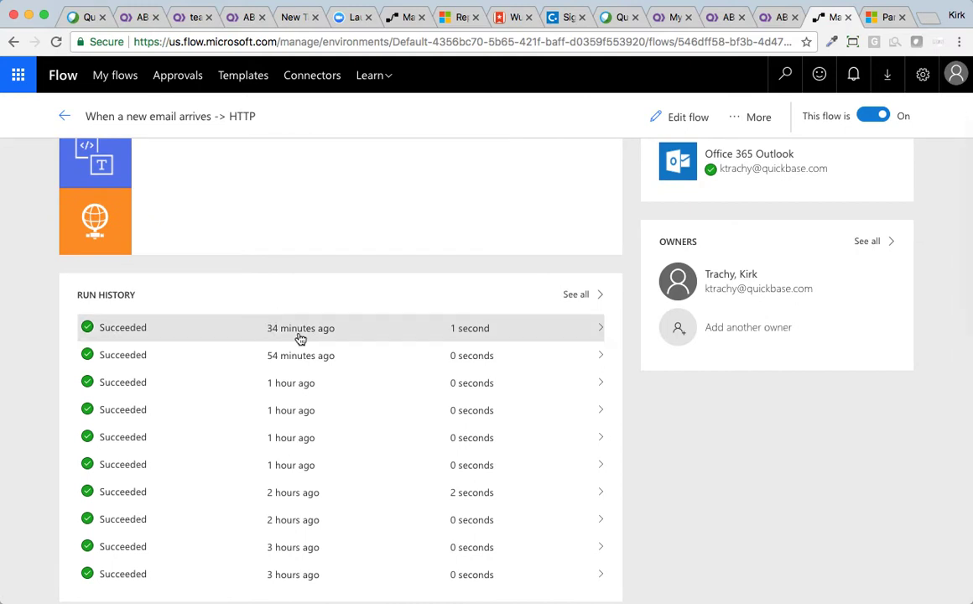
click(294, 335)
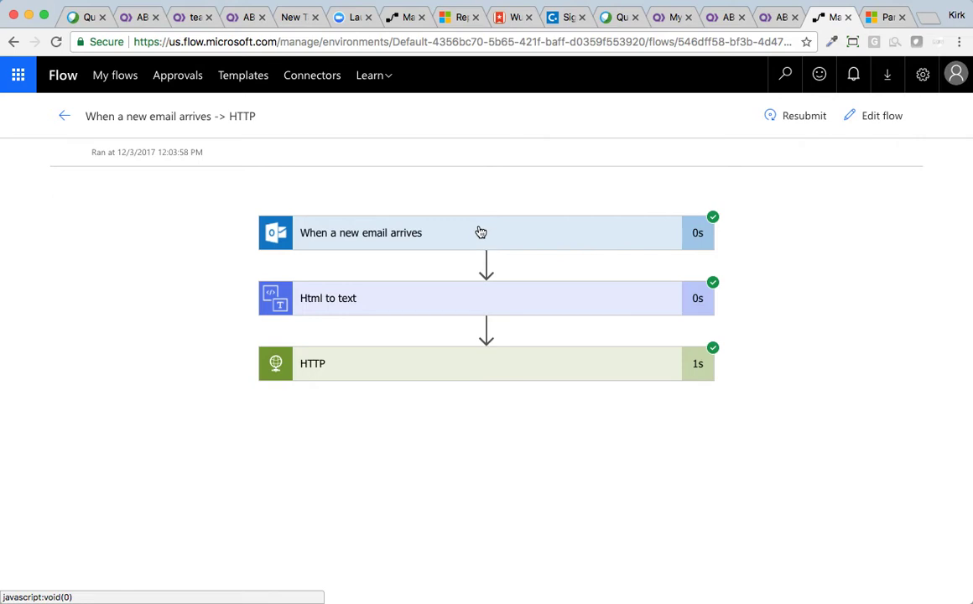
Expand the run's HTTP action and examine its request inputs, including the escaped special characters in the XML body.
click(438, 367)
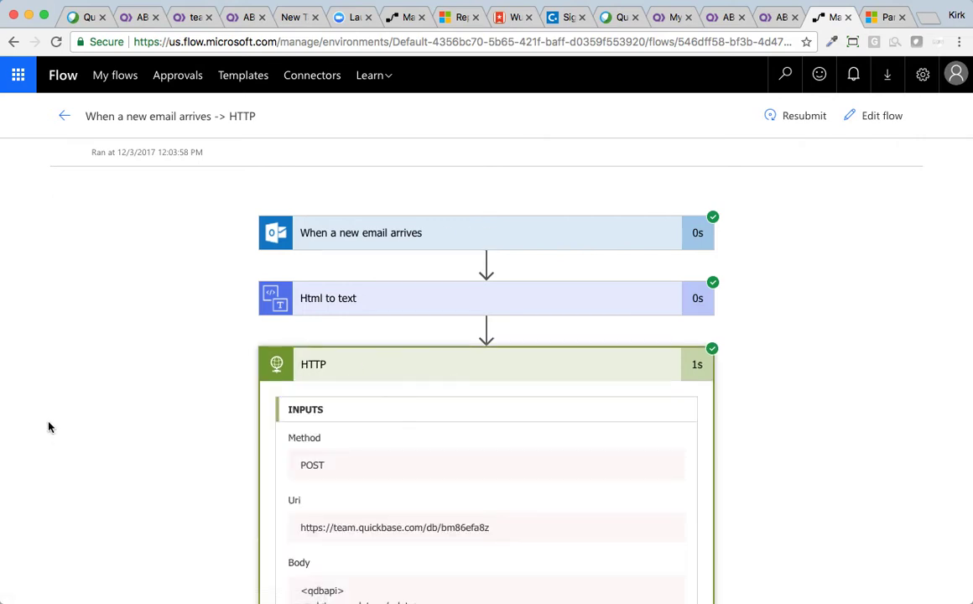
scroll(69, 456, down, 3)
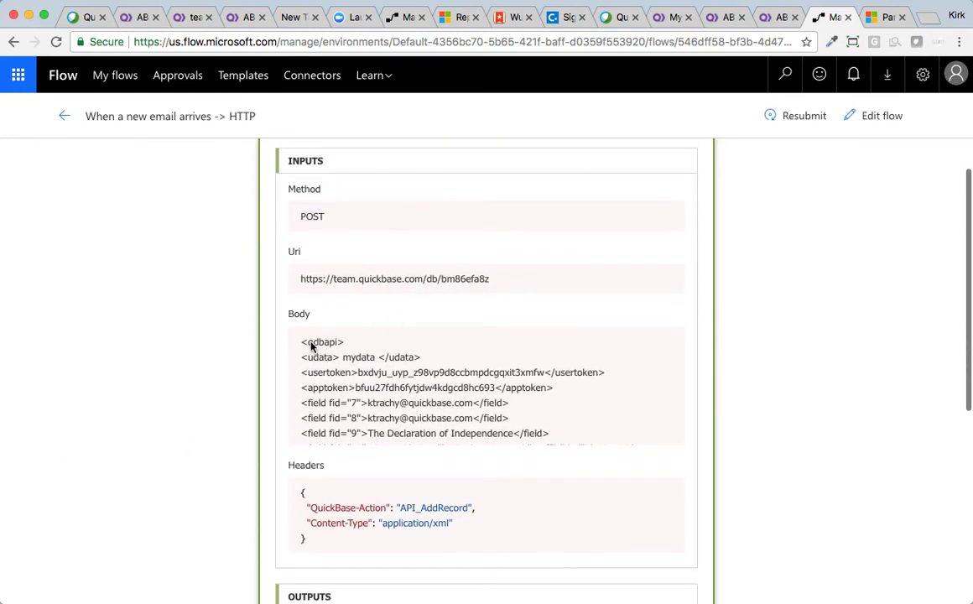
drag(307, 342, 554, 423)
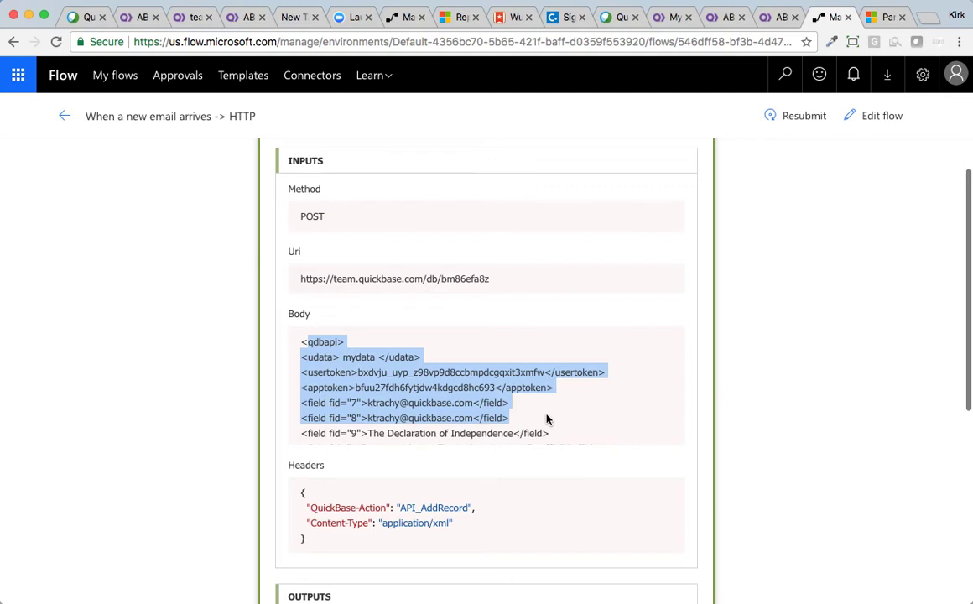
click(548, 420)
scroll(433, 406, down, 1)
scroll(432, 406, down, 1)
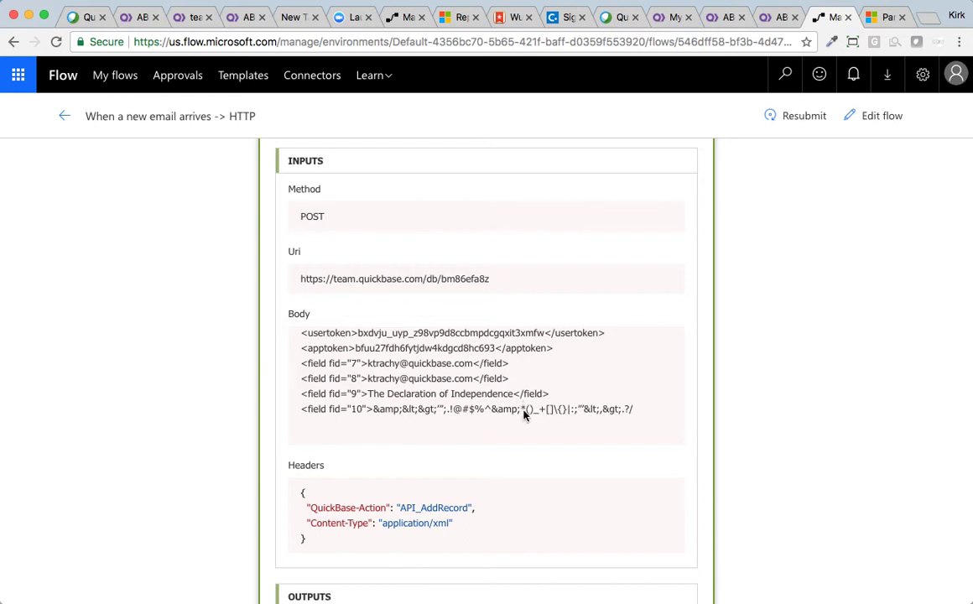
scroll(517, 415, down, 5)
scroll(525, 412, down, 5)
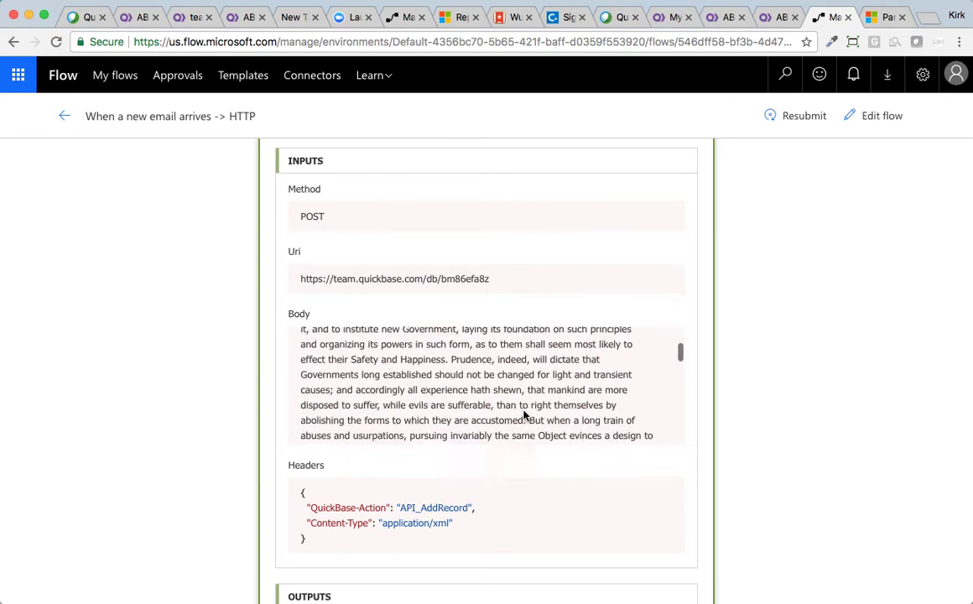
Examine the HTTP action's outputs and highlight the error text value in the response body.
scroll(782, 444, down, 10)
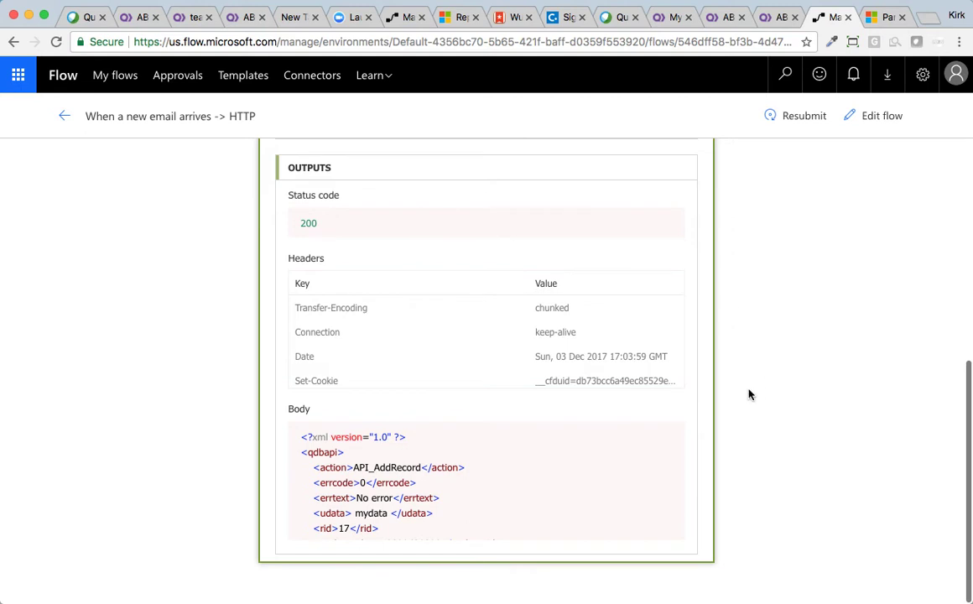
scroll(460, 506, down, 2)
scroll(459, 508, up, 3)
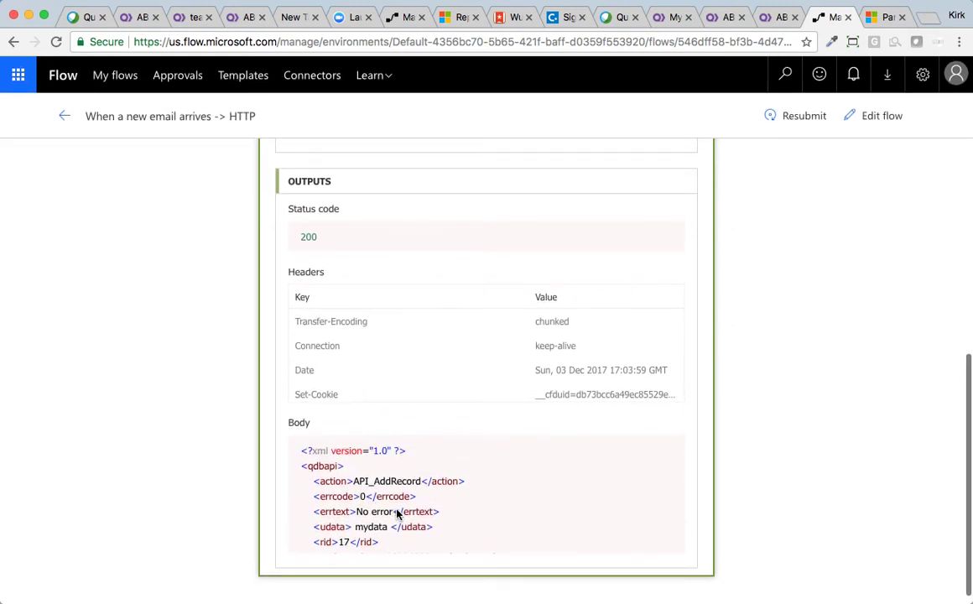
scroll(411, 495, down, 1)
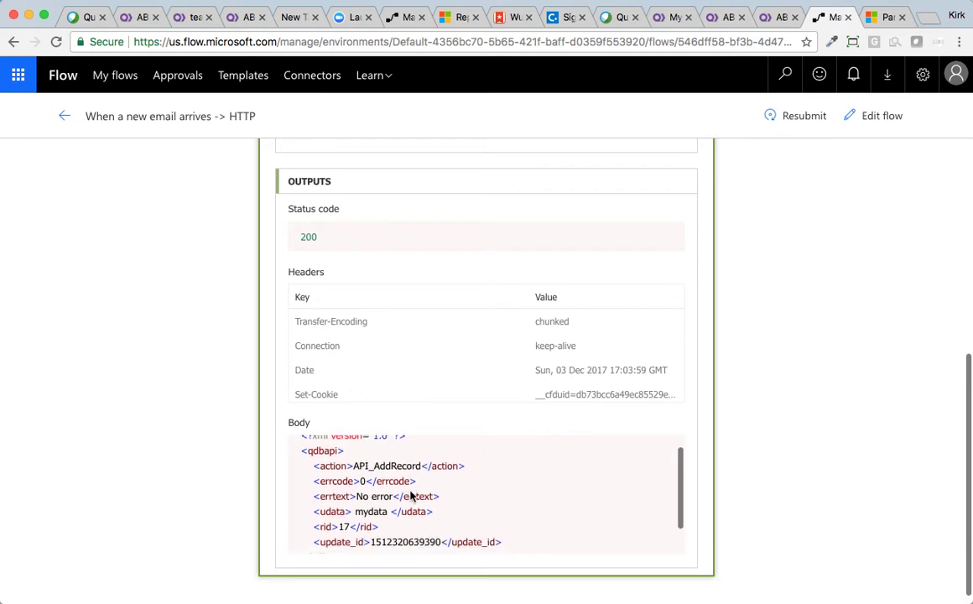
scroll(410, 496, down, 1)
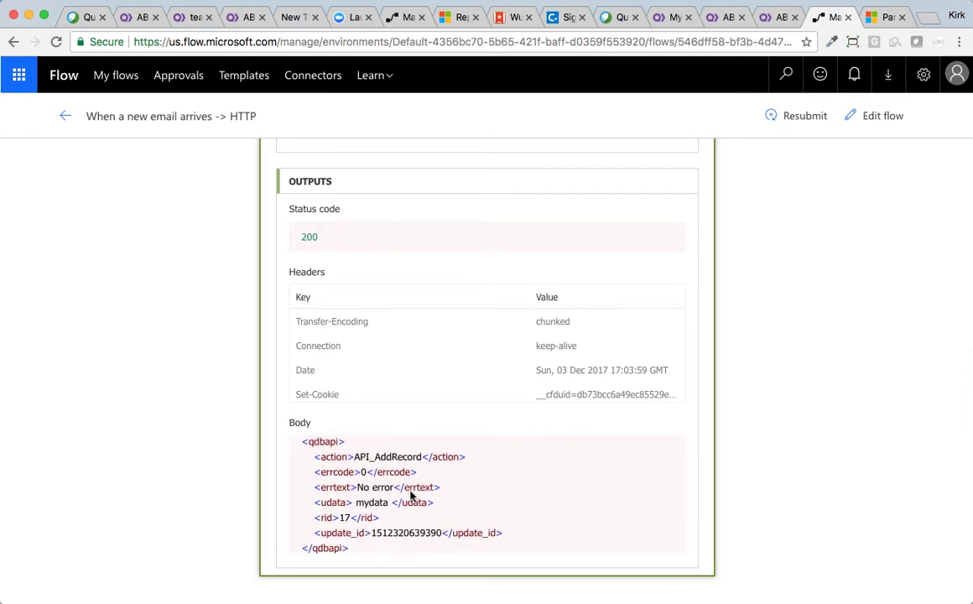
drag(354, 488, 381, 489)
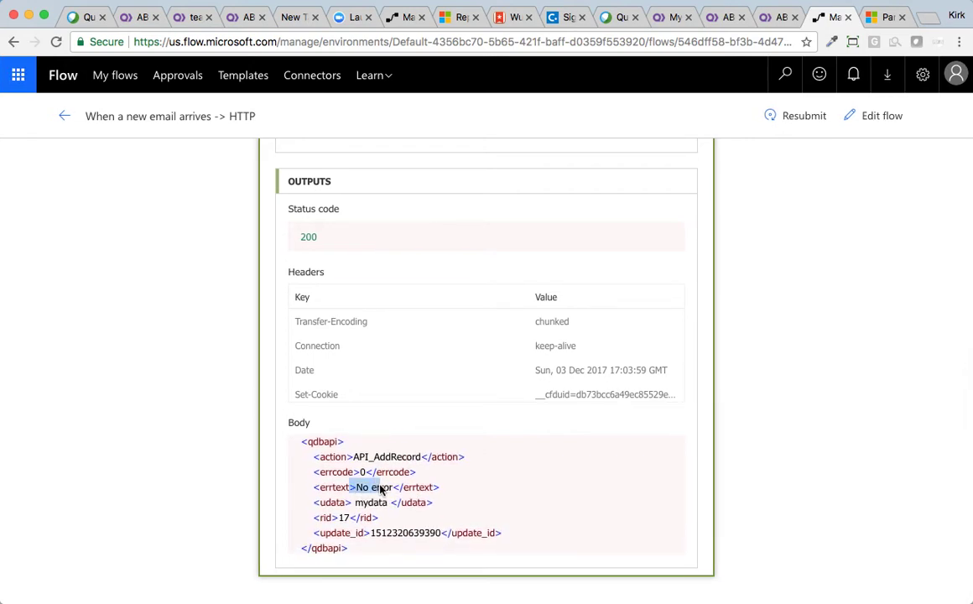
Open the flow "When a new email arrives -> HTTP" for editing.
scroll(810, 467, up, 10)
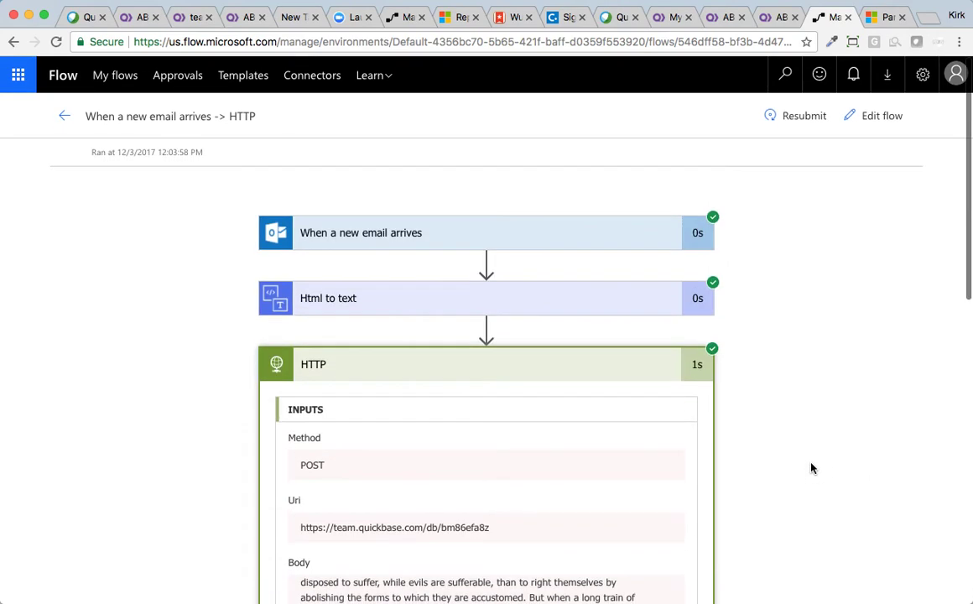
click(891, 116)
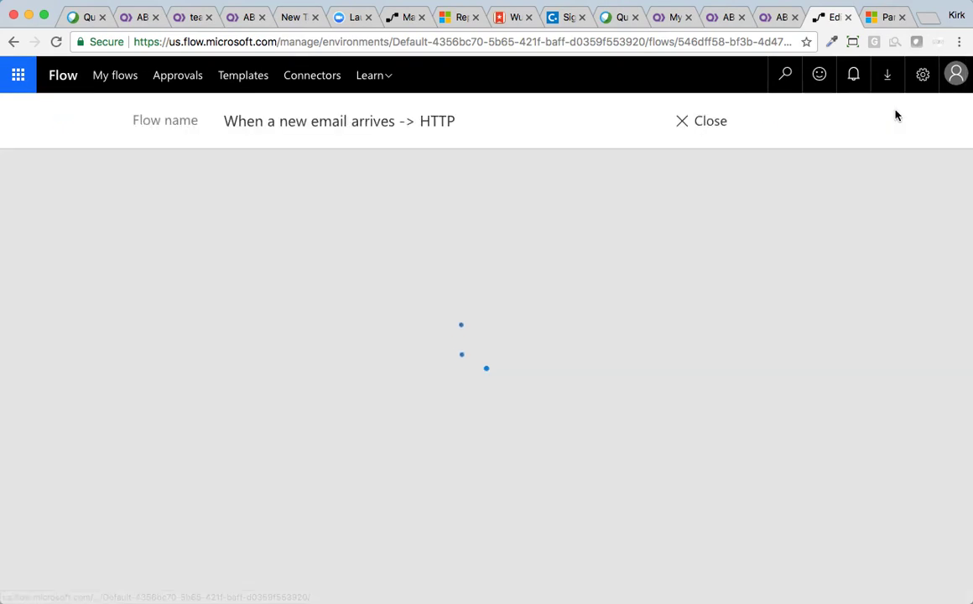
click(513, 312)
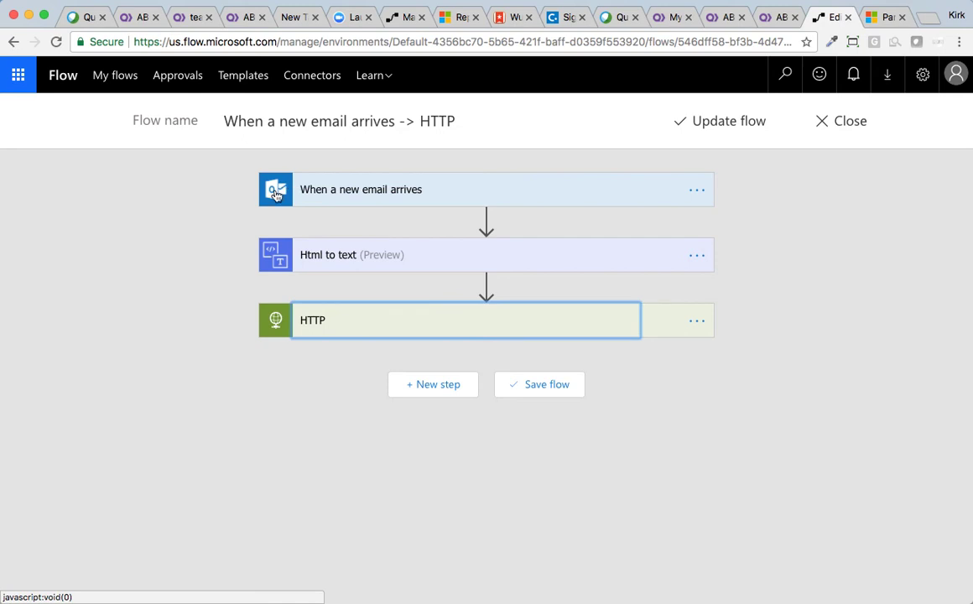
Expand the email trigger and the Html to text action, and examine the trigger's folder and the action's content field.
click(386, 191)
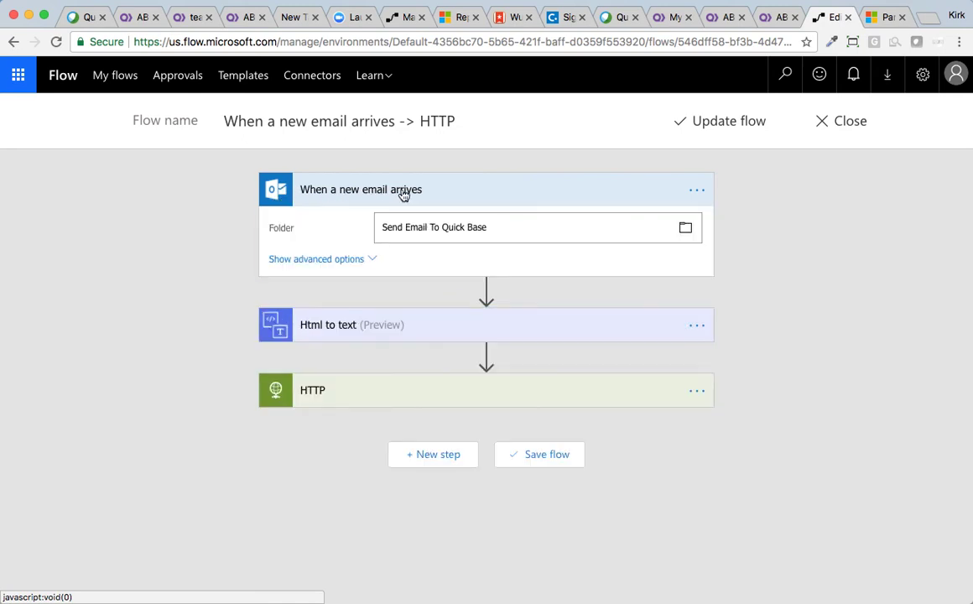
drag(383, 231, 496, 234)
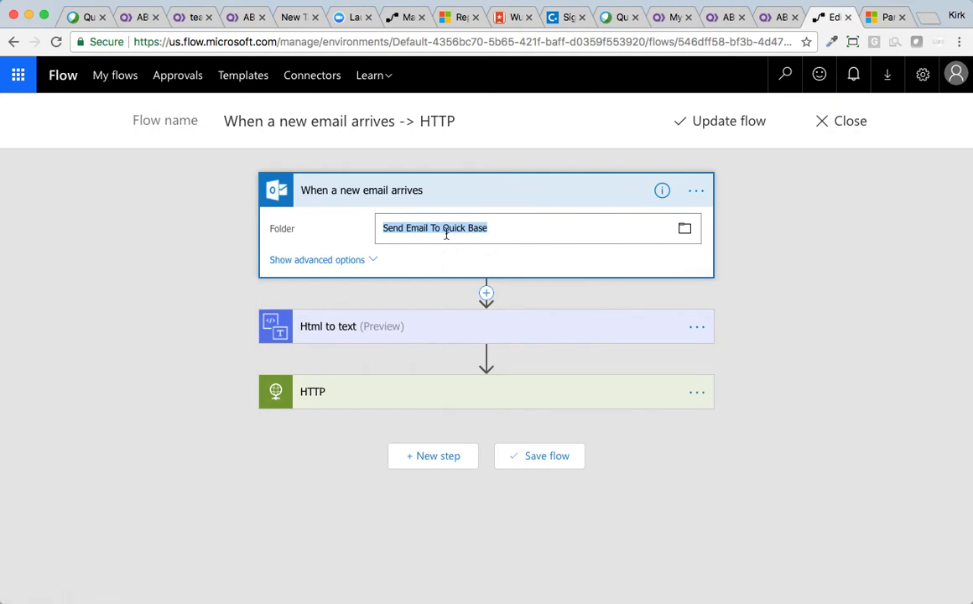
click(352, 332)
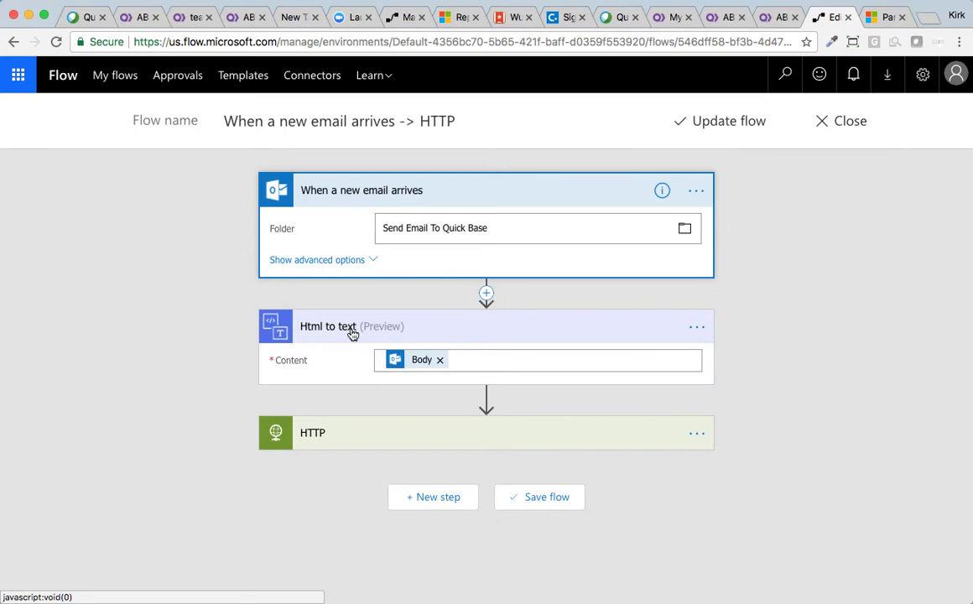
click(500, 359)
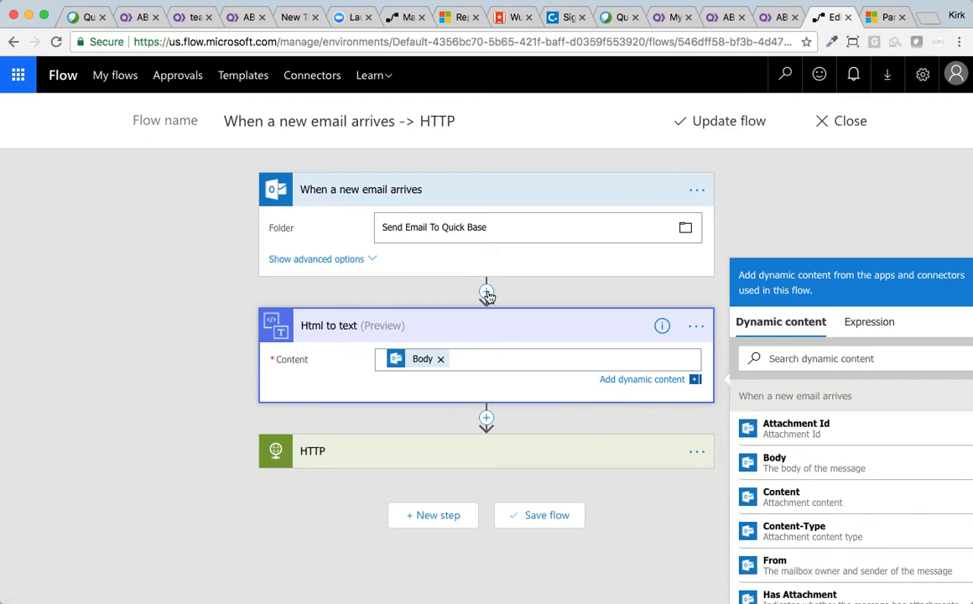
Insert a new action between the email trigger and Html to text, and search the connectors for "html to text".
click(487, 292)
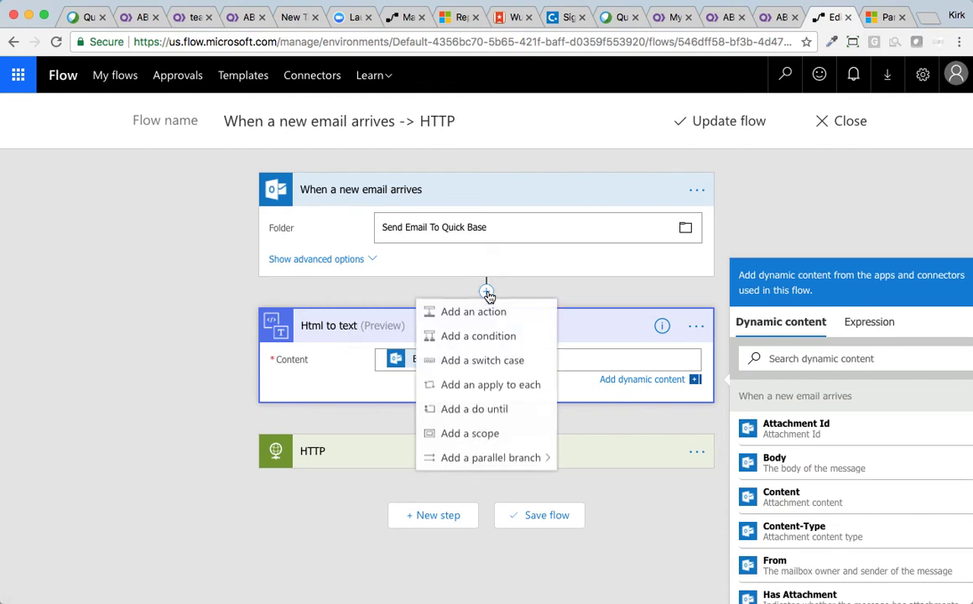
click(483, 319)
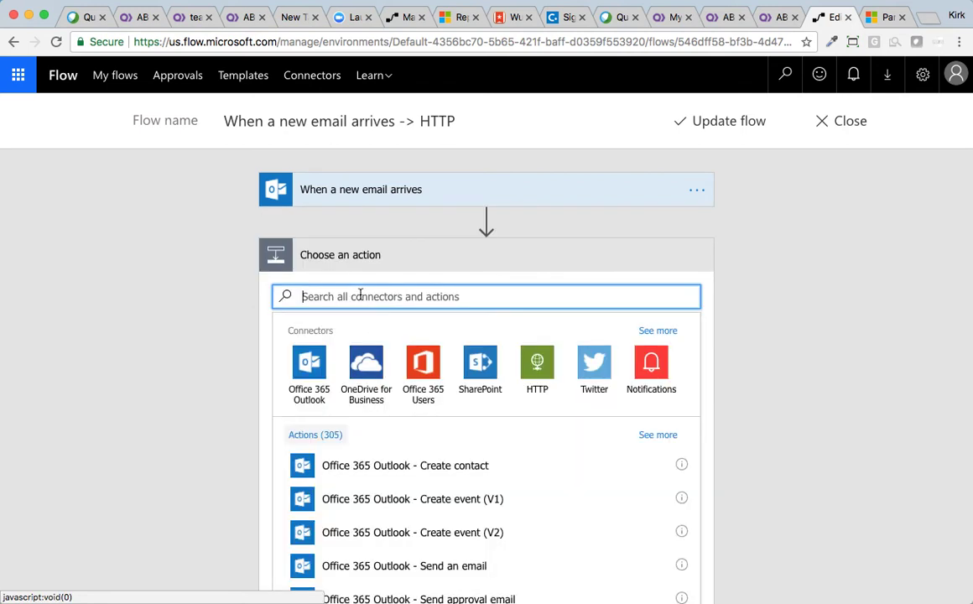
text(html)
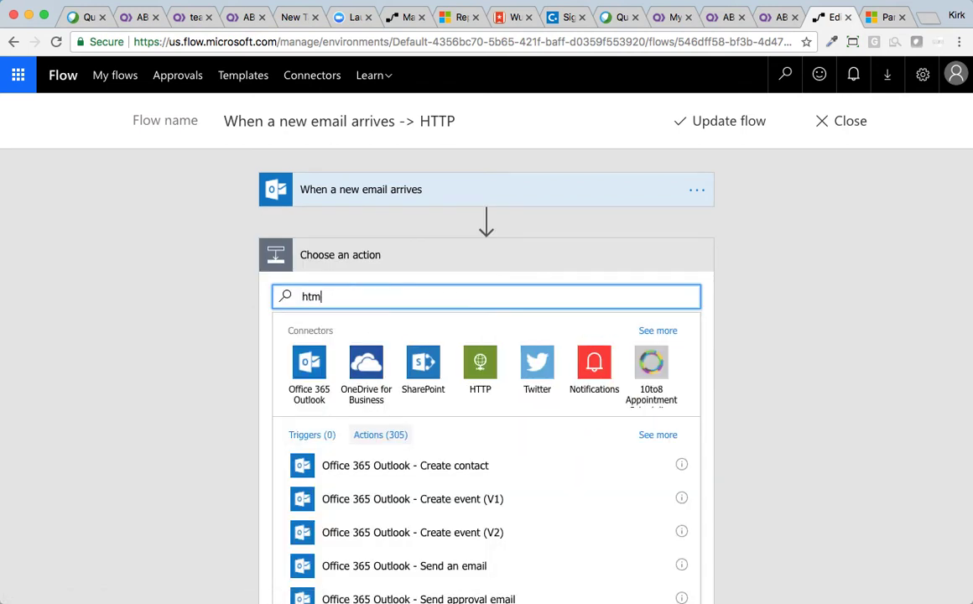
text( to text)
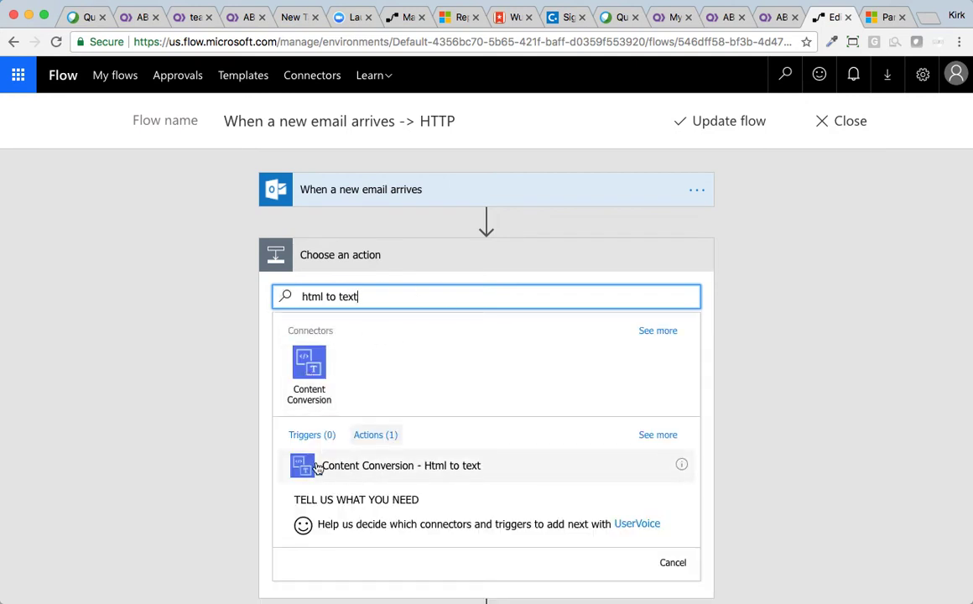
click(788, 339)
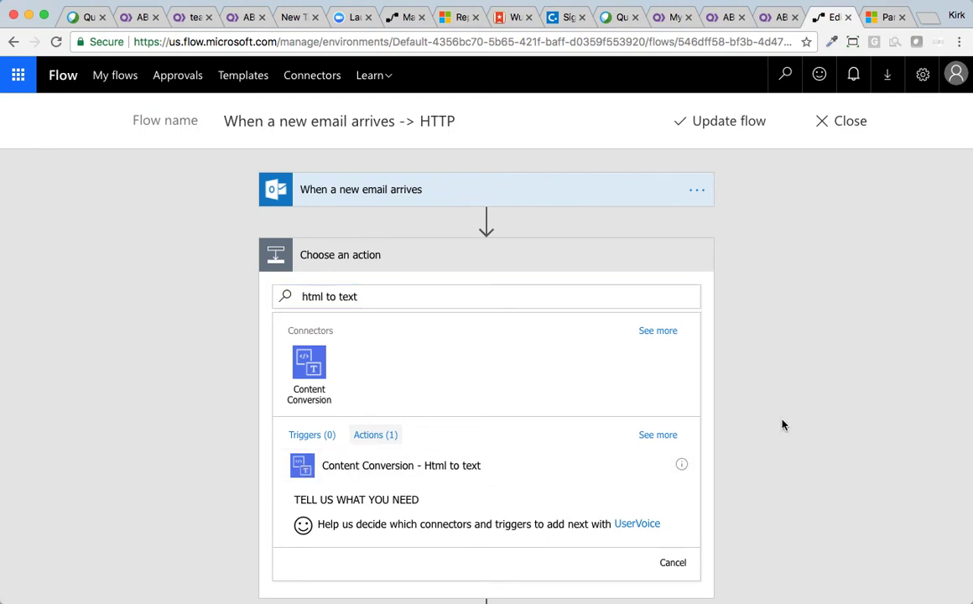
Expand the existing Html to text action below the new action chooser and examine its content input.
scroll(782, 424, down, 3)
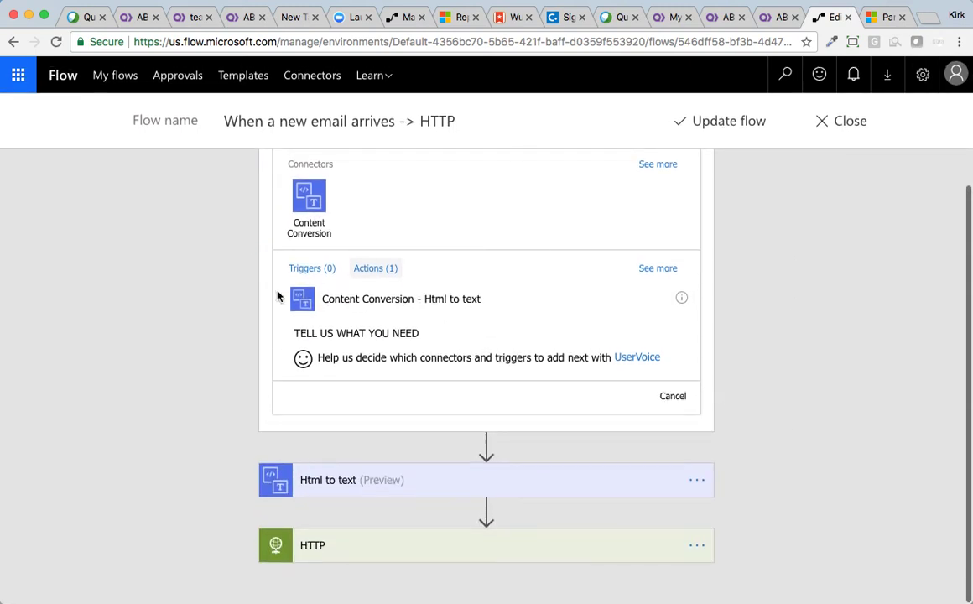
click(312, 486)
scroll(816, 402, down, 1)
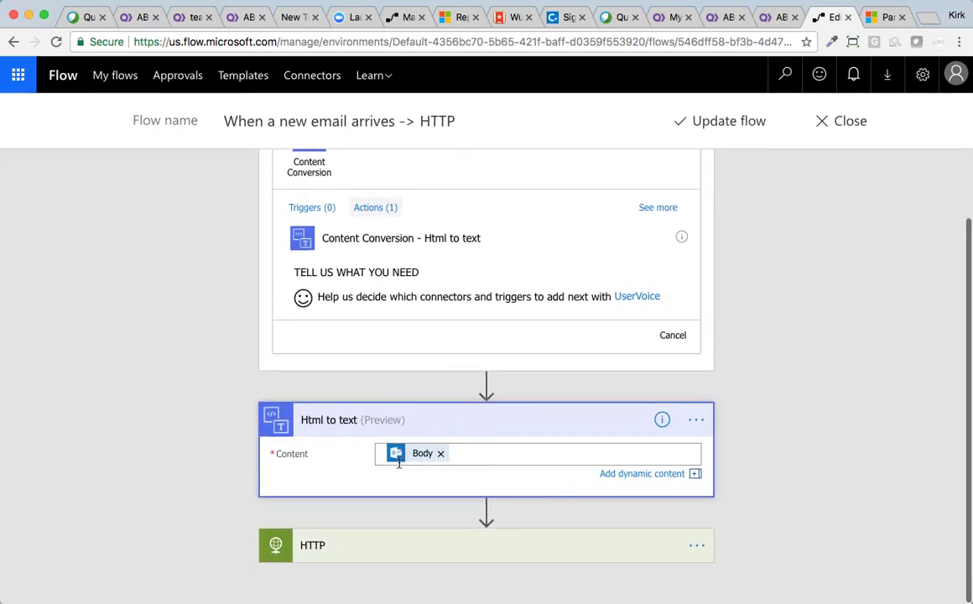
Expand the HTTP action, examine its method, URI and headers, and highlight the XML in its body.
click(484, 547)
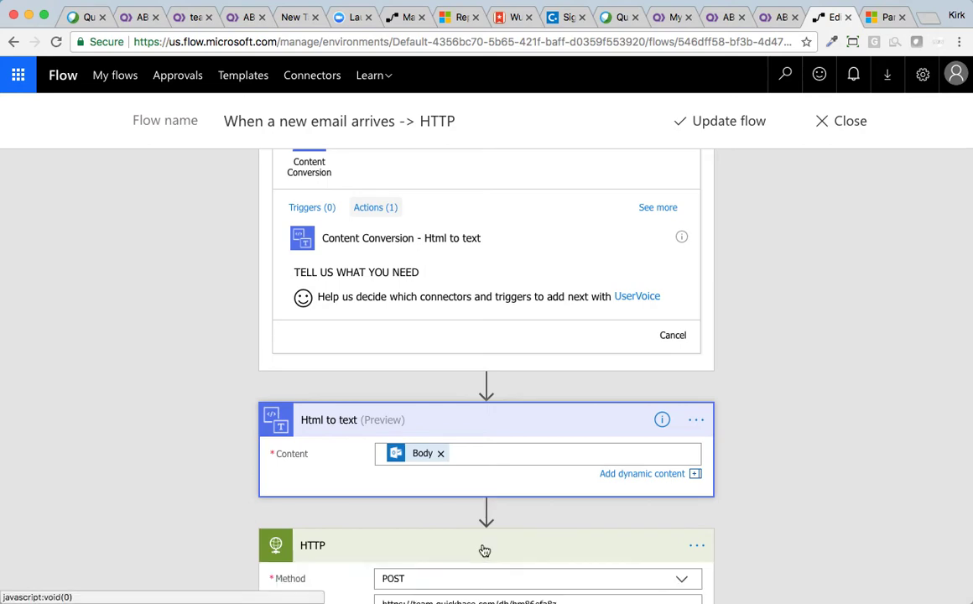
scroll(833, 527, down, 5)
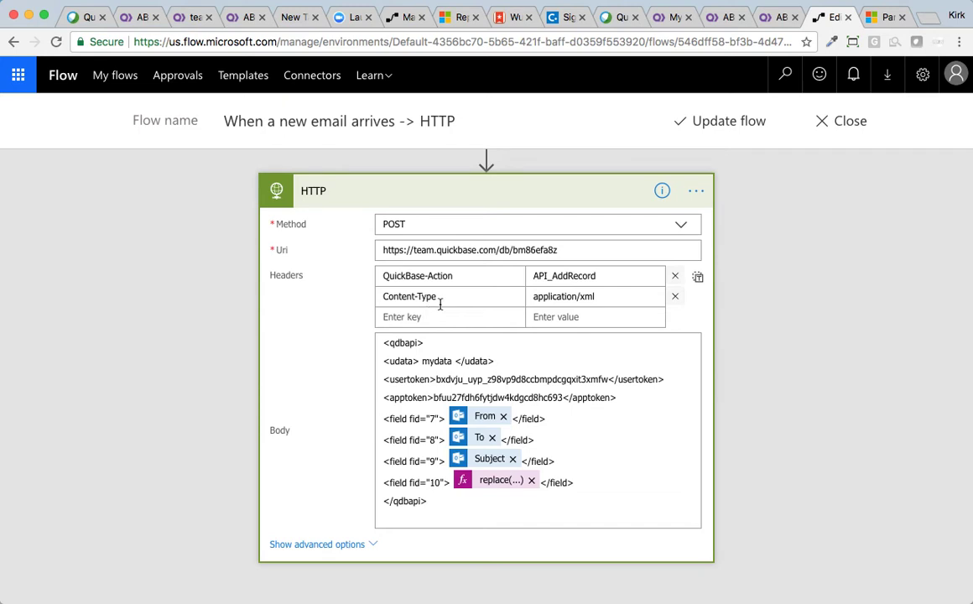
click(382, 343)
drag(384, 342, 465, 352)
click(572, 335)
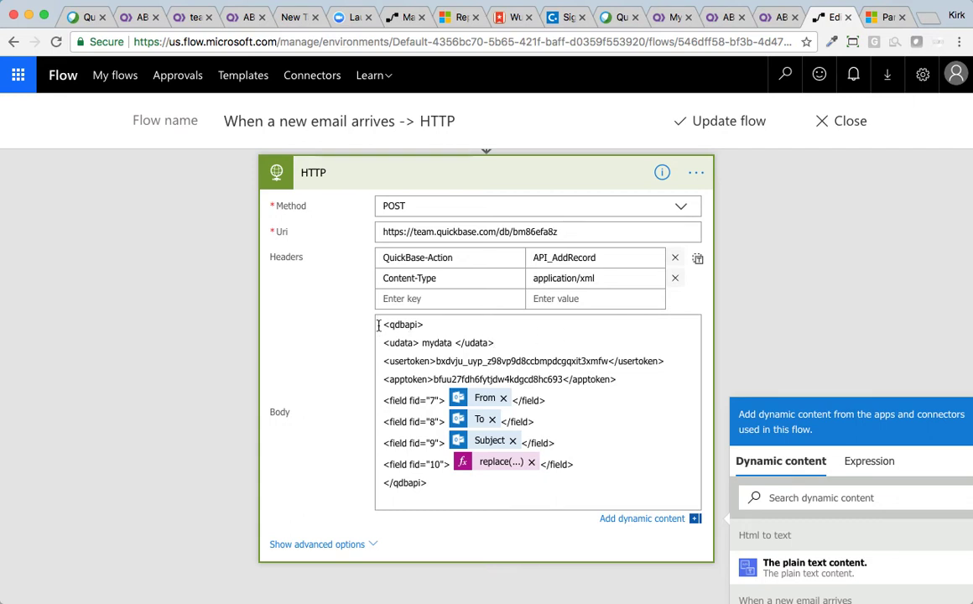
drag(379, 321, 458, 500)
click(459, 500)
Highlight the user token, app token and field ID 7 in the XML body, and look through the available dynamic content.
drag(435, 361, 609, 362)
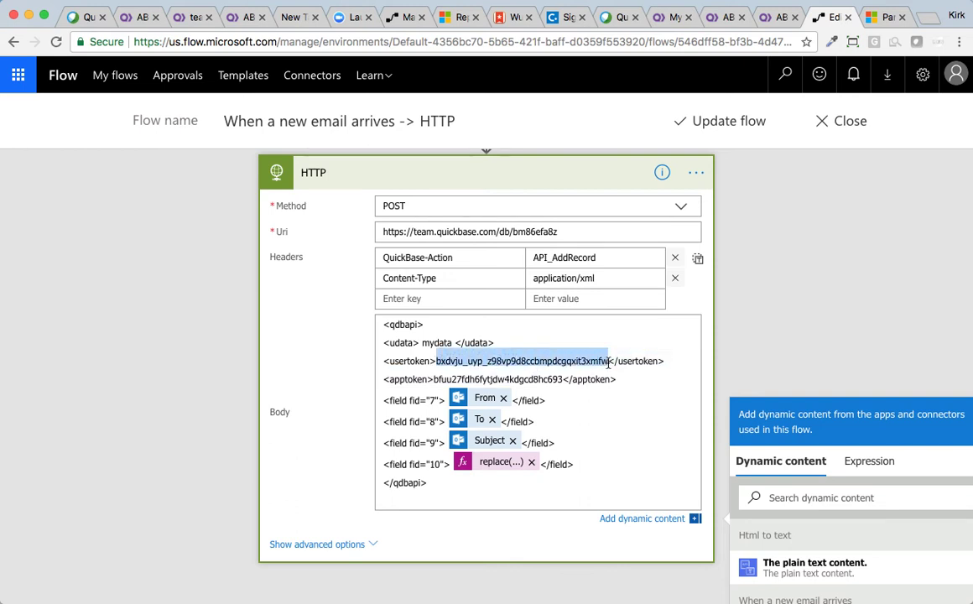
drag(434, 379, 563, 381)
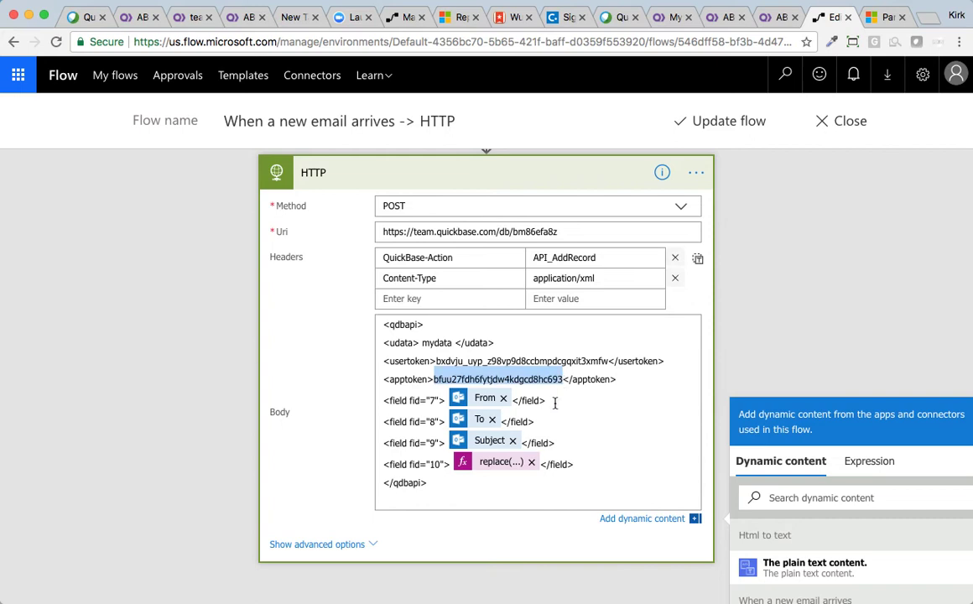
click(427, 401)
drag(428, 401, 436, 407)
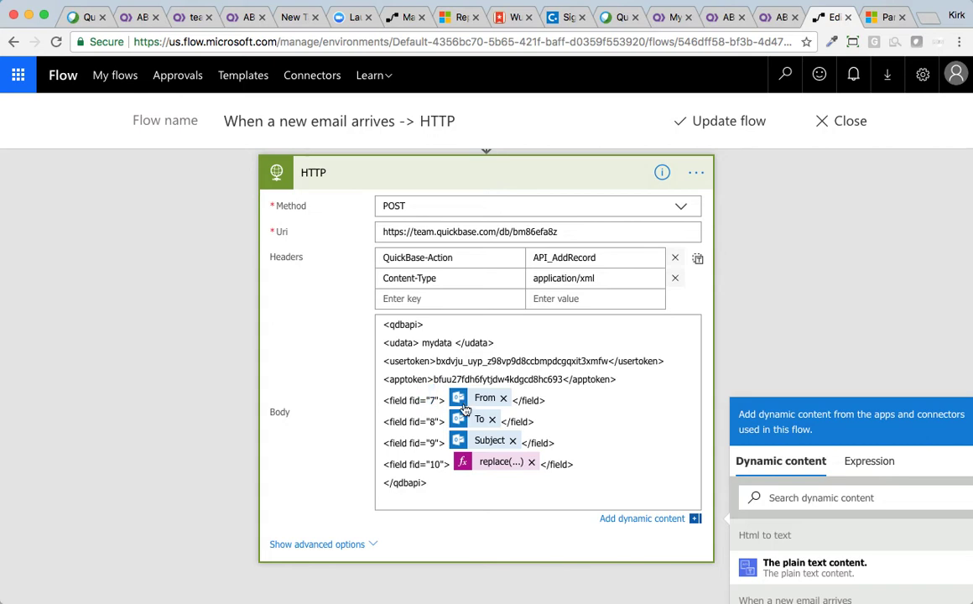
click(547, 426)
scroll(830, 514, down, 4)
scroll(831, 515, down, 4)
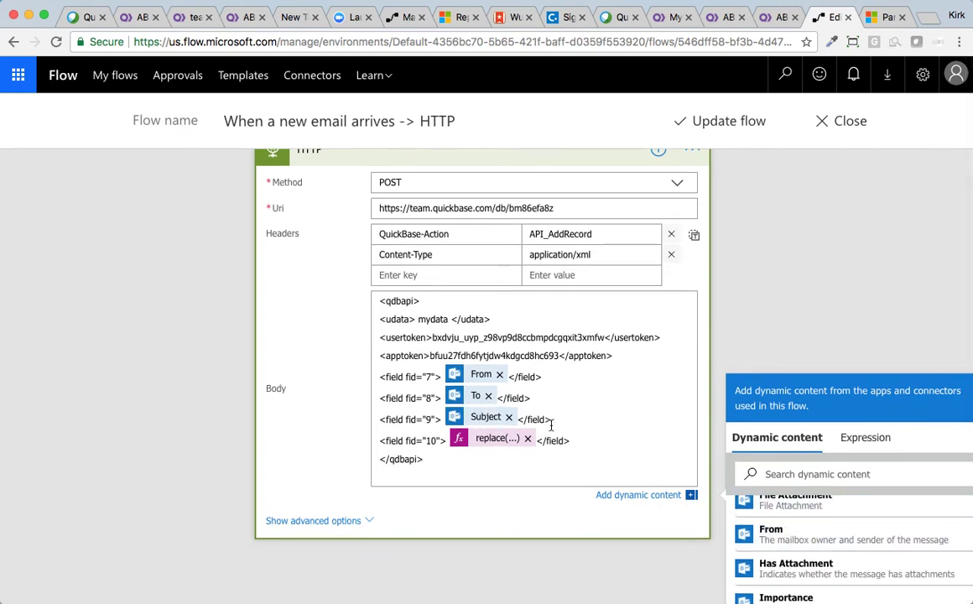
Open the replace expression used for field 10, compare the dynamic content and expression views, and select the whole expression.
click(451, 439)
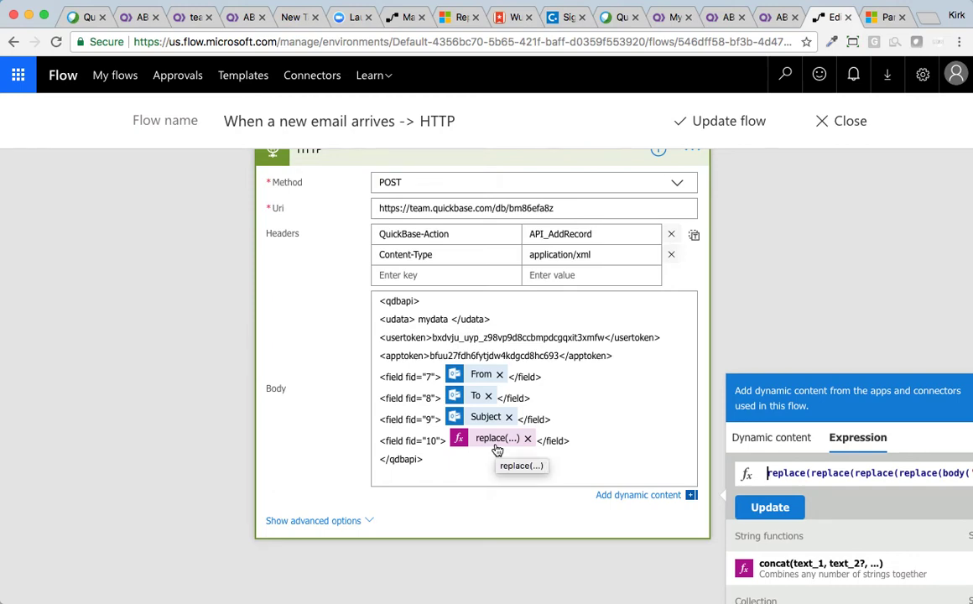
scroll(777, 297, down, 2)
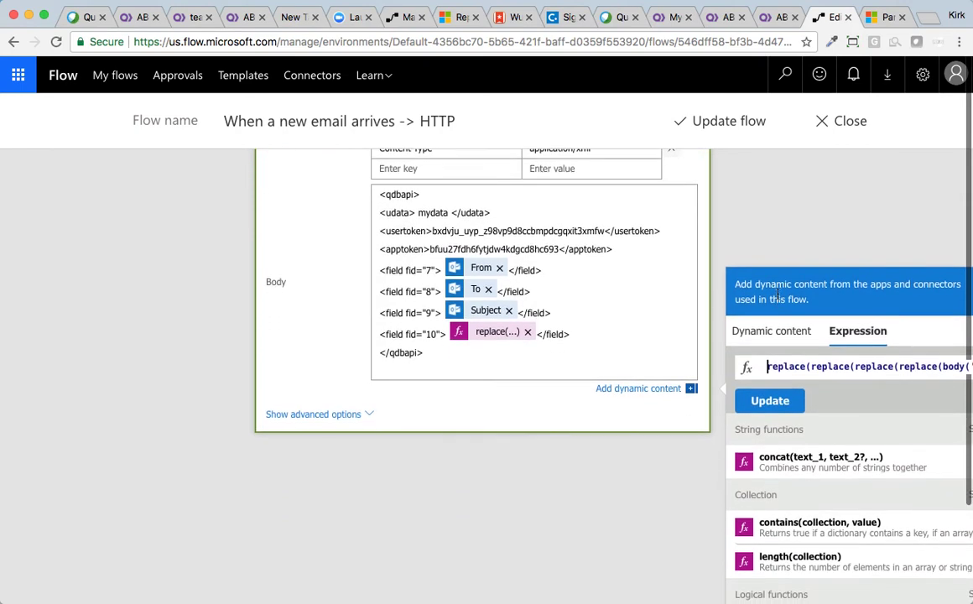
scroll(612, 419, right, 3)
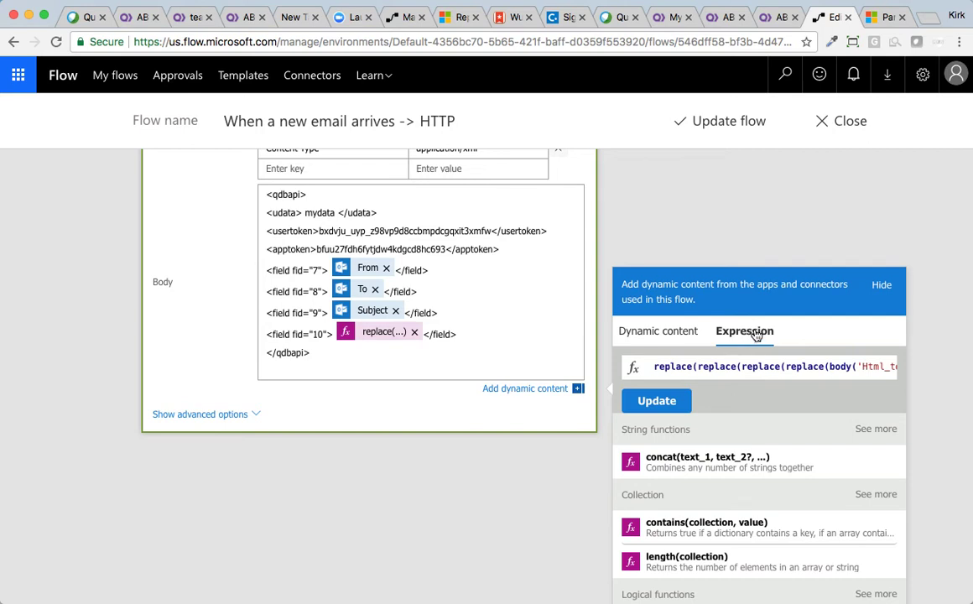
click(649, 336)
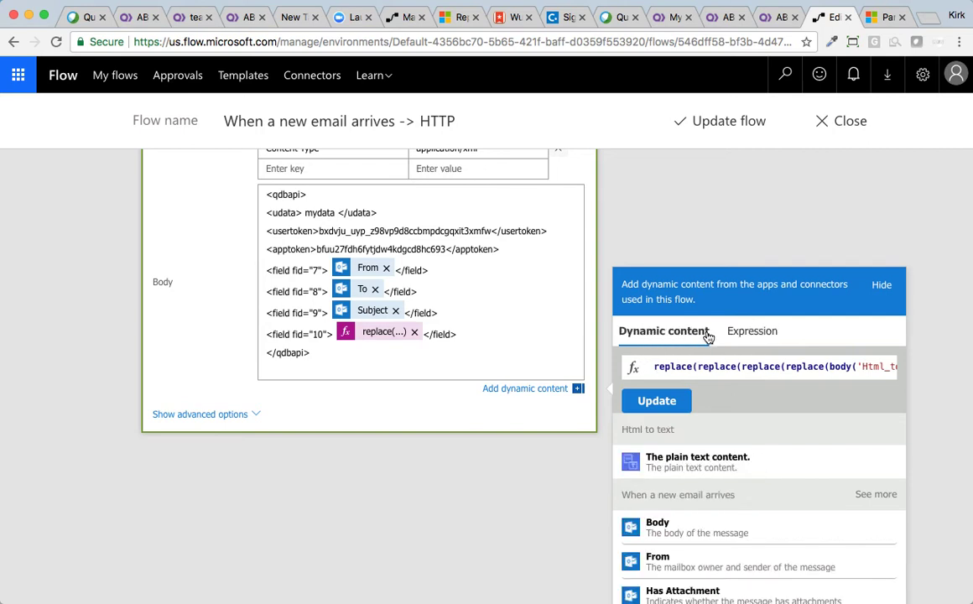
click(755, 337)
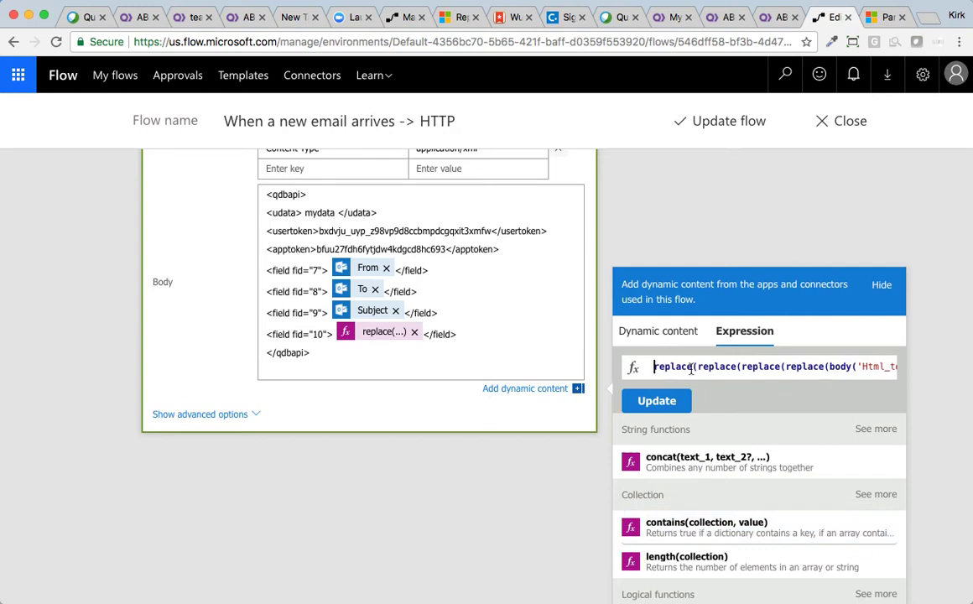
triple_click(778, 365)
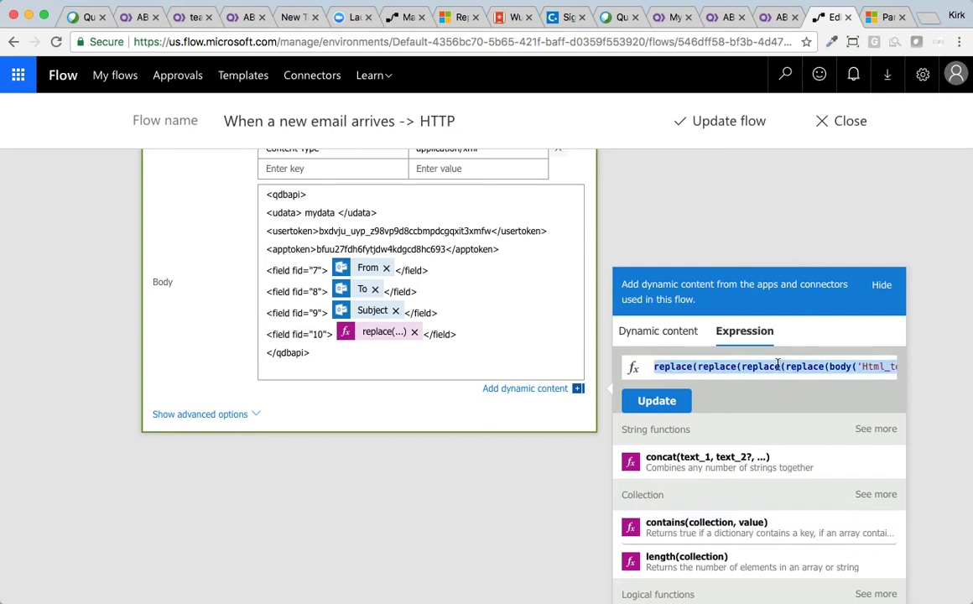
Switch to the text editor and delete the second replace expression, the one containing '&apos;', from Untitled 3.txt.
key(super+Tab)
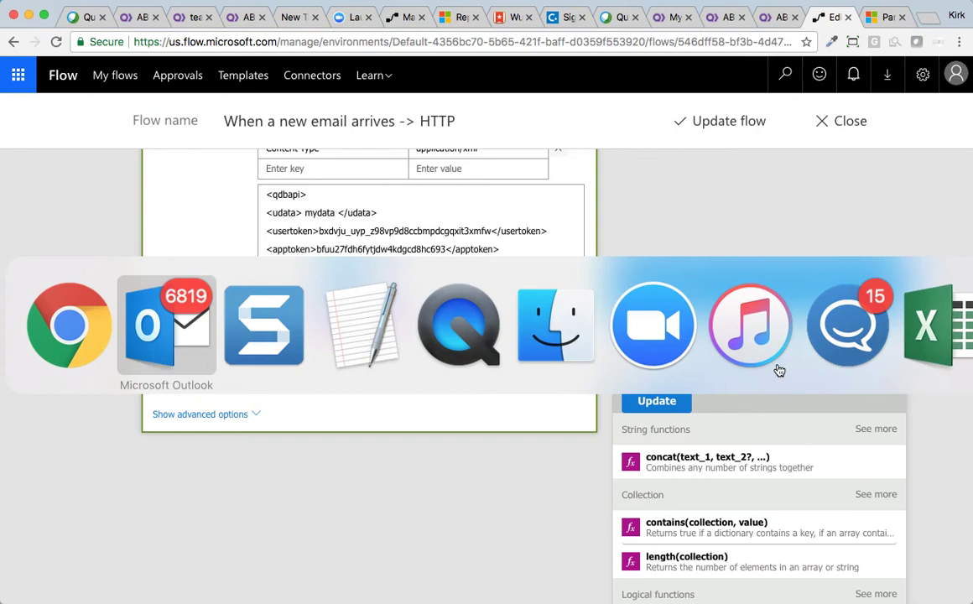
key(super+Tab)
key(super+Tab)
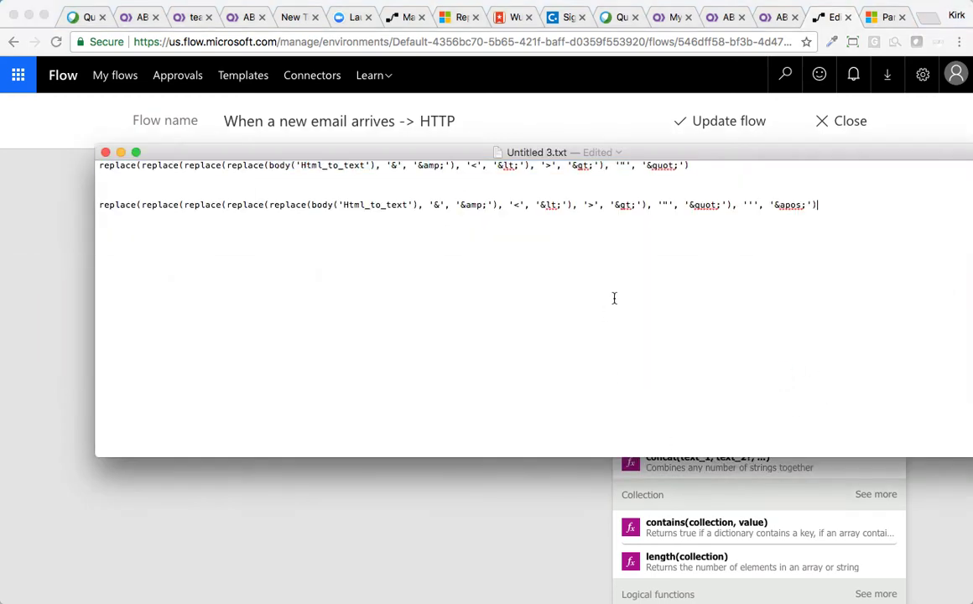
triple_click(818, 205)
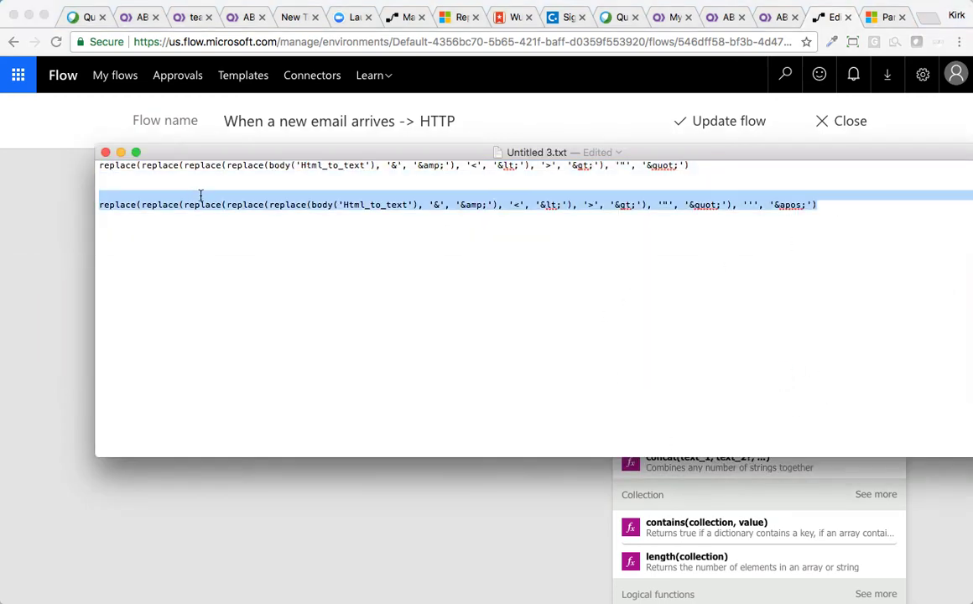
key(BackSpace)
key(BackSpace)
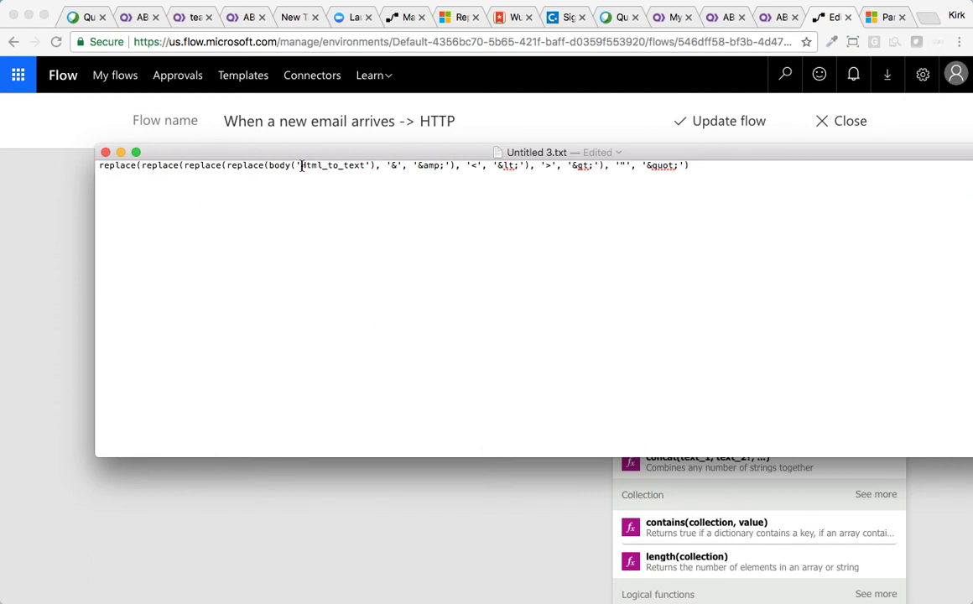
Examine the remaining nested replace expression, highlighting Html_to_text and the special characters with their XML escape codes.
drag(302, 166, 364, 165)
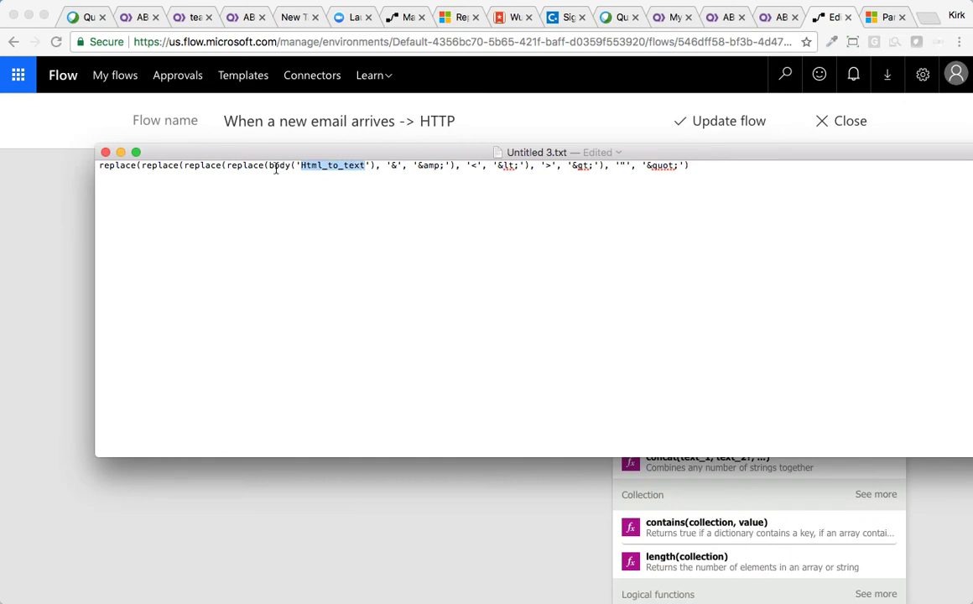
click(389, 166)
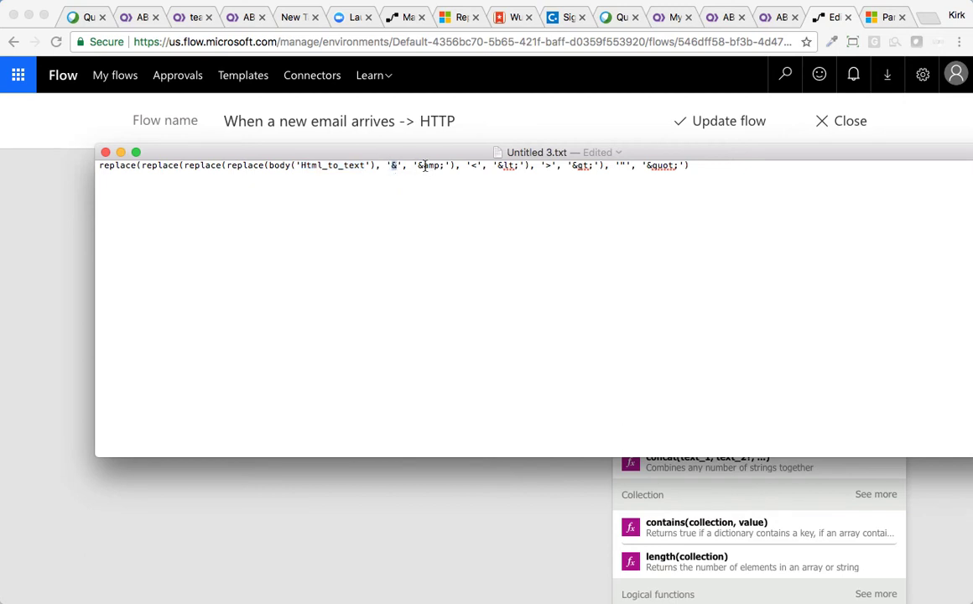
drag(417, 165, 445, 166)
click(473, 165)
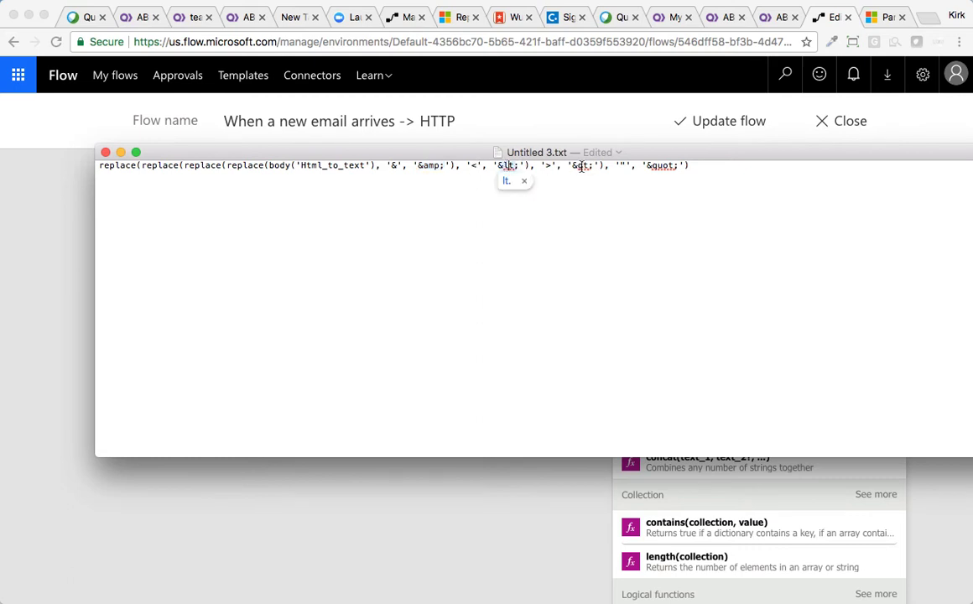
click(663, 173)
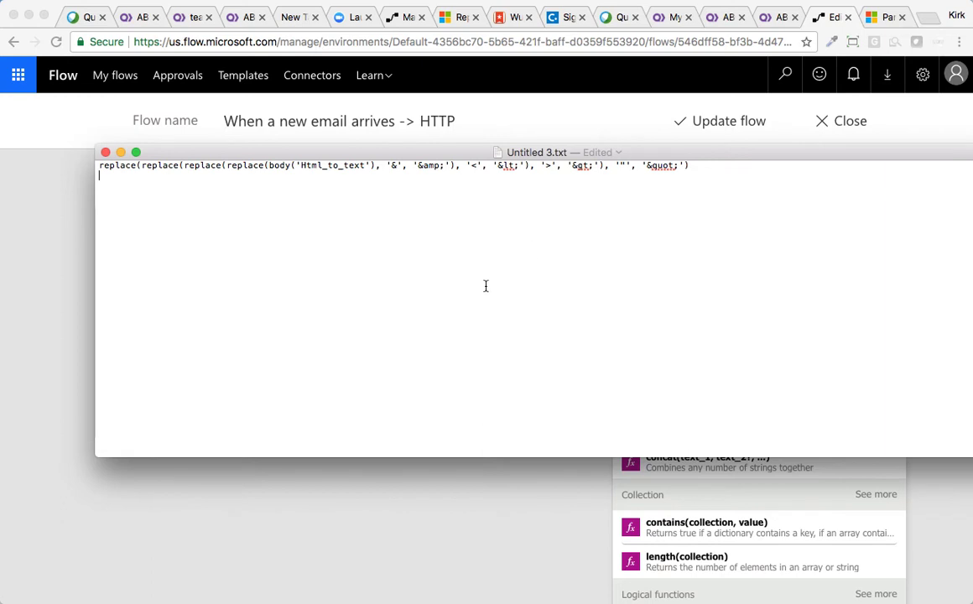
Return to the flow editor in the browser and close it, discarding any unsaved changes.
scroll(485, 286, up, 1)
scroll(484, 285, down, 1)
click(848, 122)
click(849, 126)
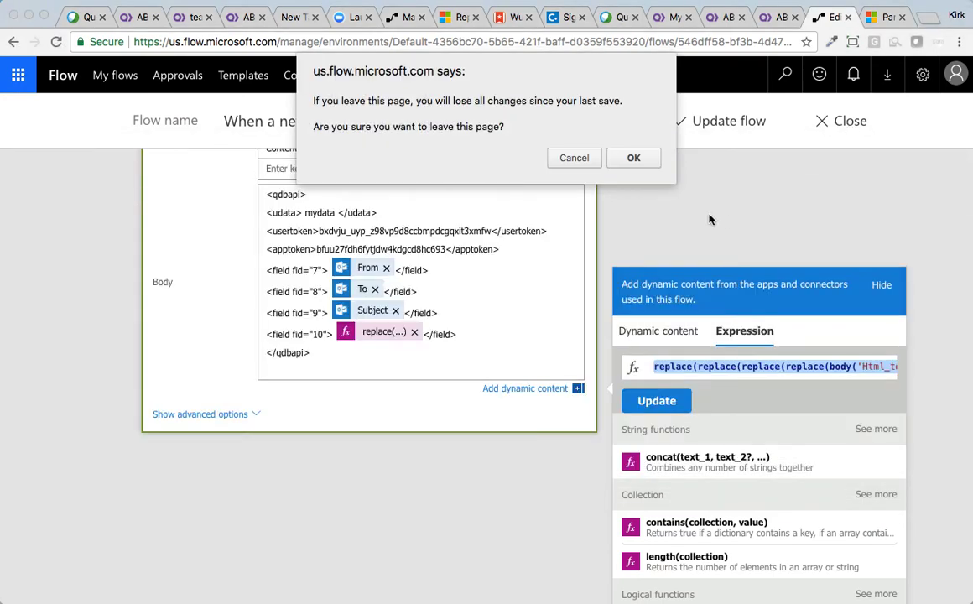
click(573, 158)
scroll(664, 187, down, 1)
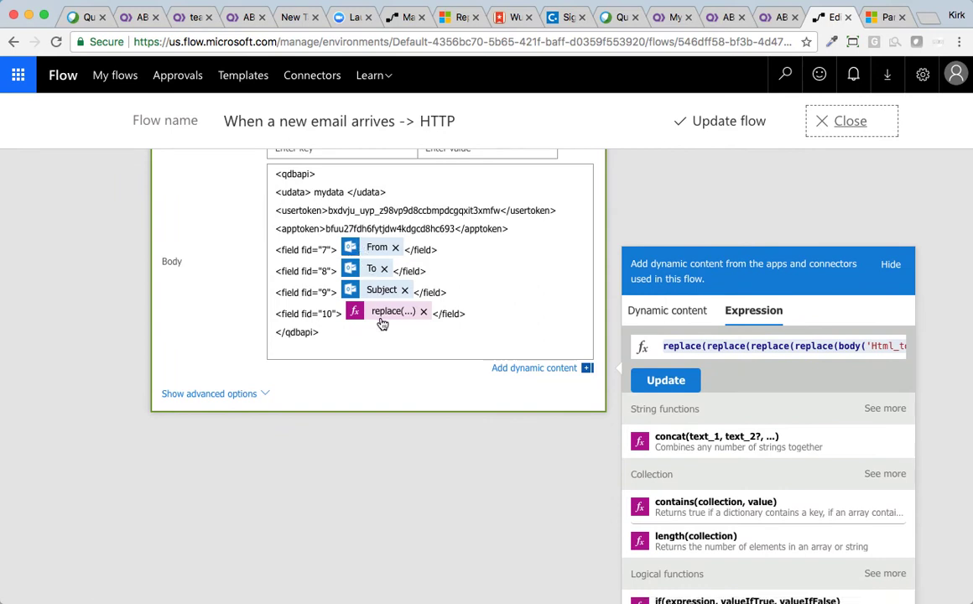
click(851, 124)
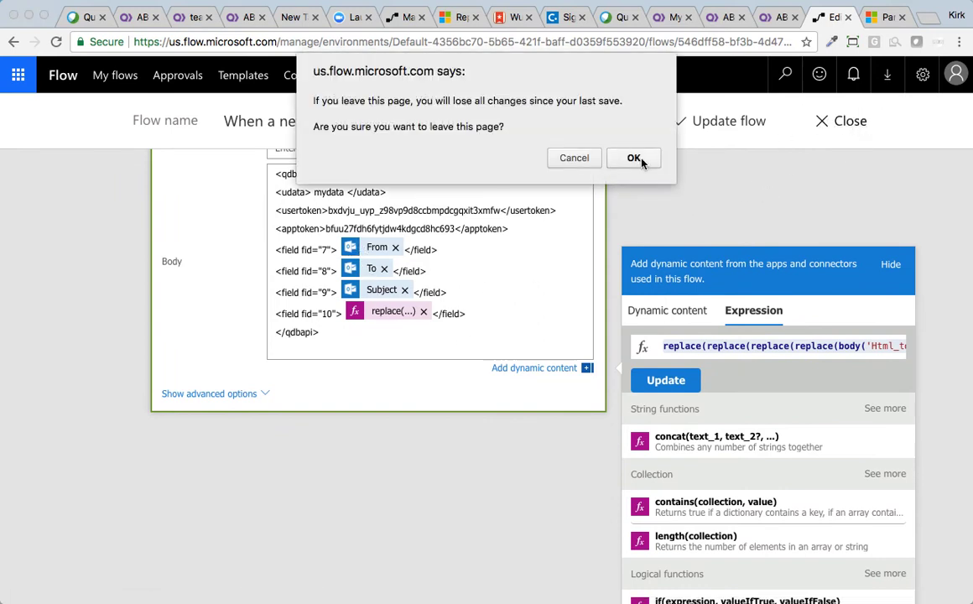
click(580, 143)
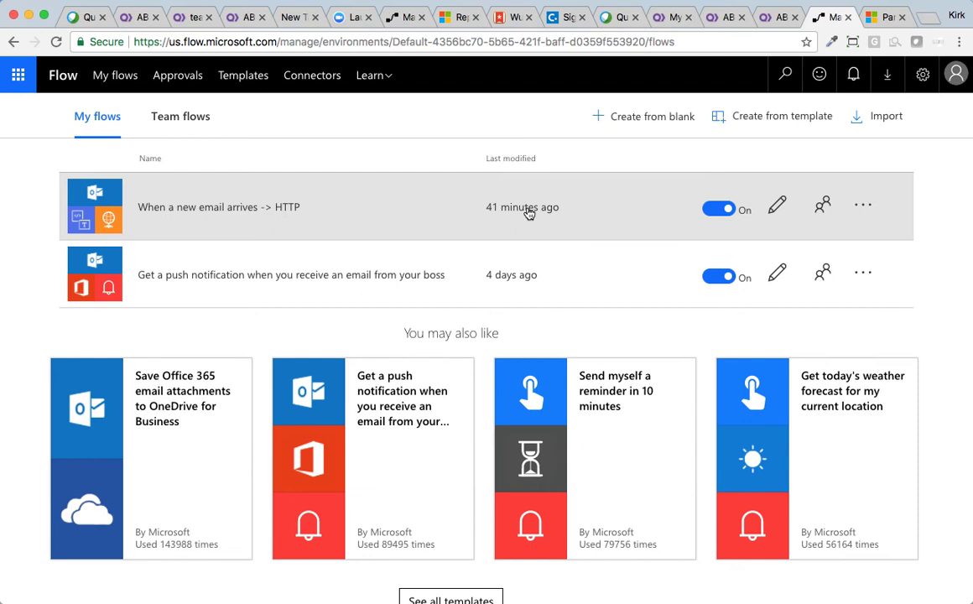
Open the most recent run of the "When a new email arrives -> HTTP" flow and resubmit it.
click(268, 222)
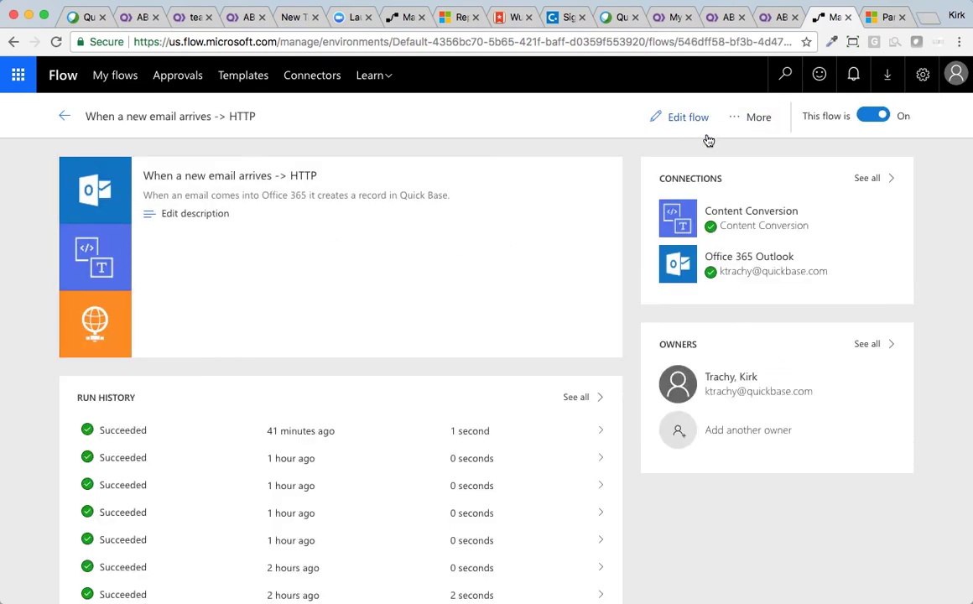
click(282, 432)
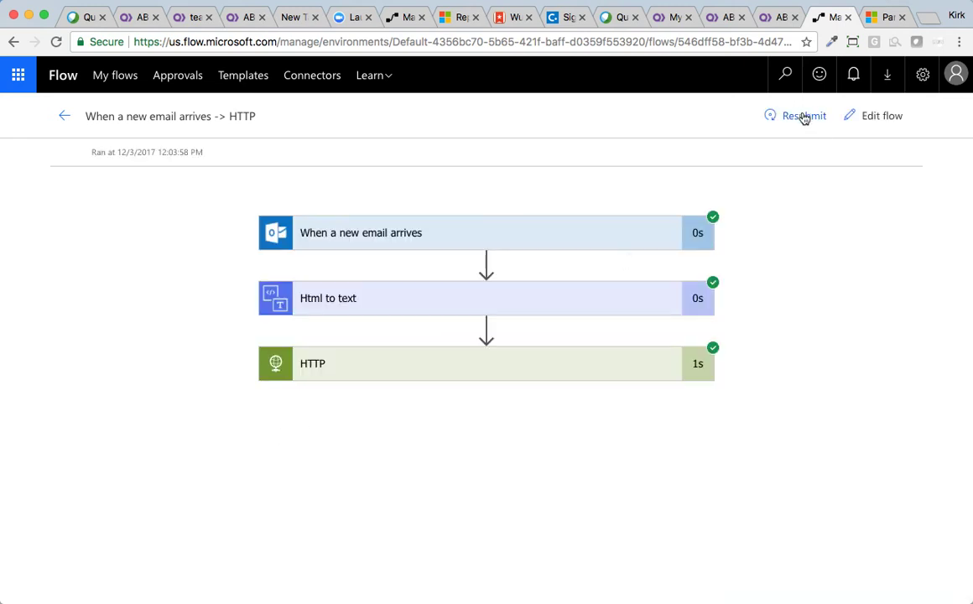
click(803, 119)
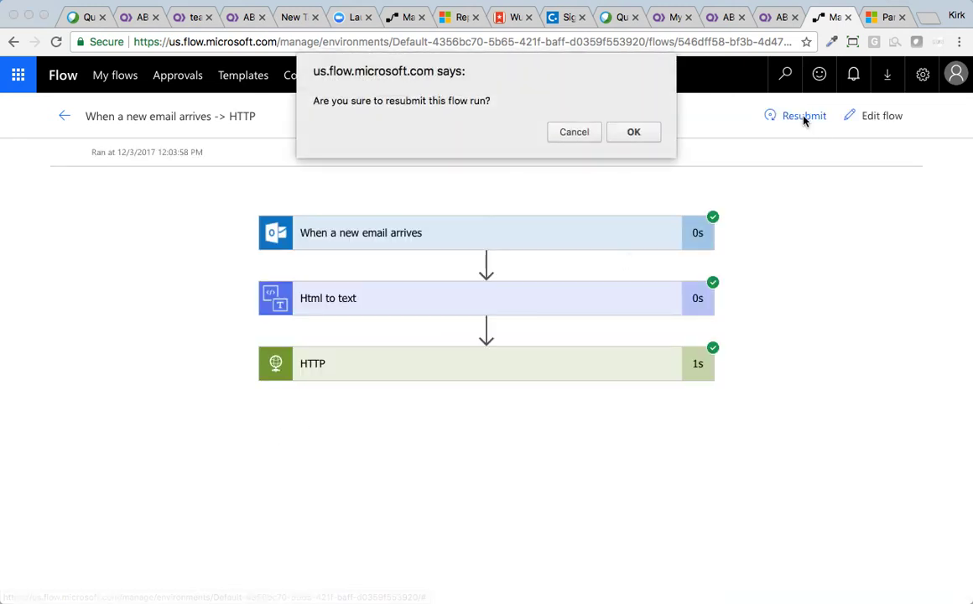
click(635, 134)
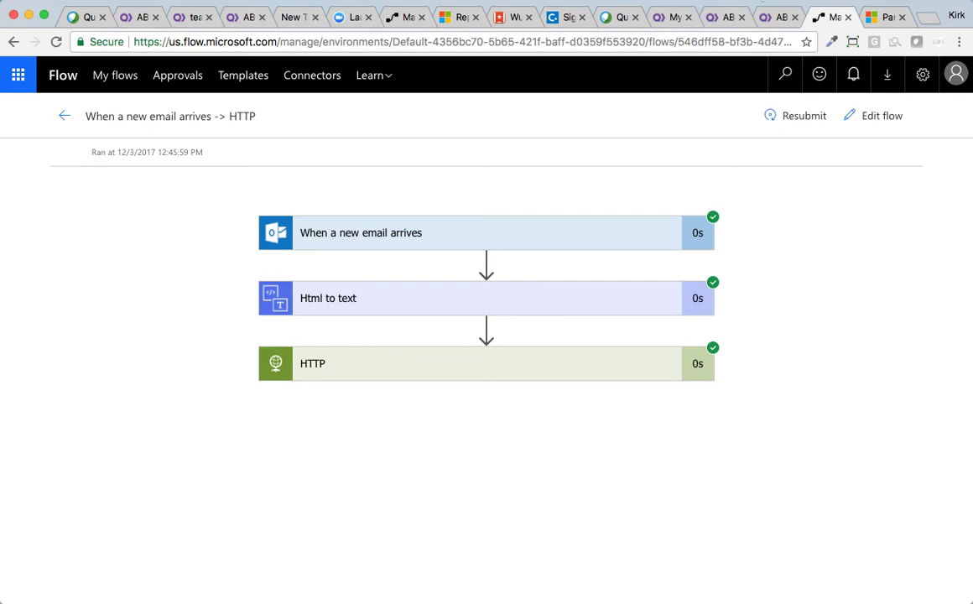
click(759, 2)
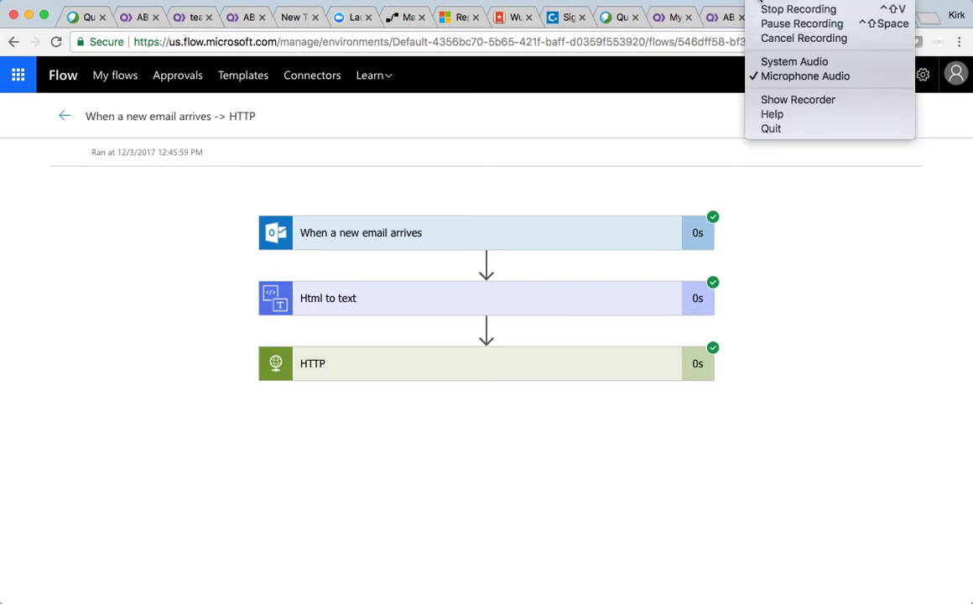
click(775, 23)
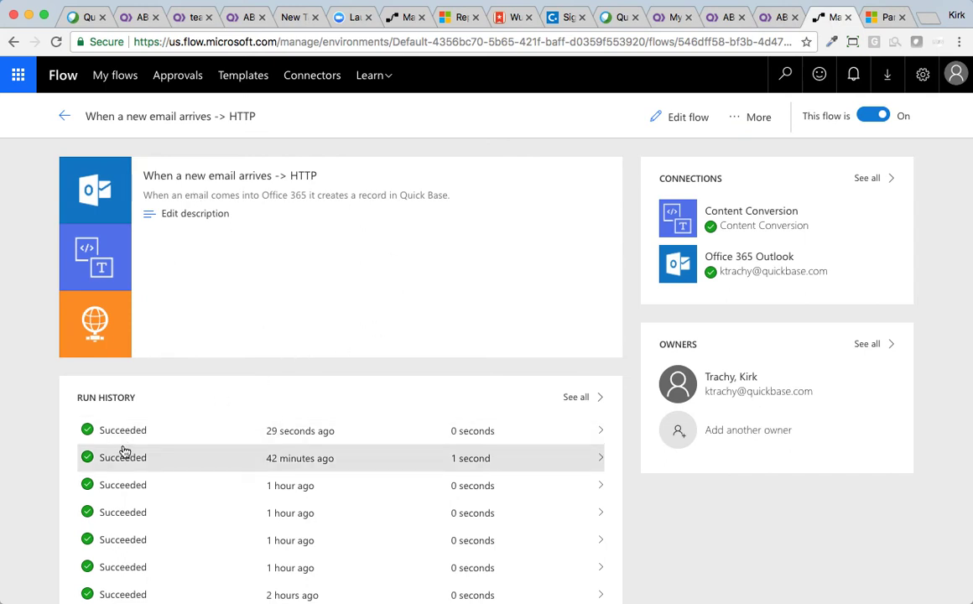
Open the newest run from the run history and examine the HTTP action's input body, headers and output response.
click(297, 435)
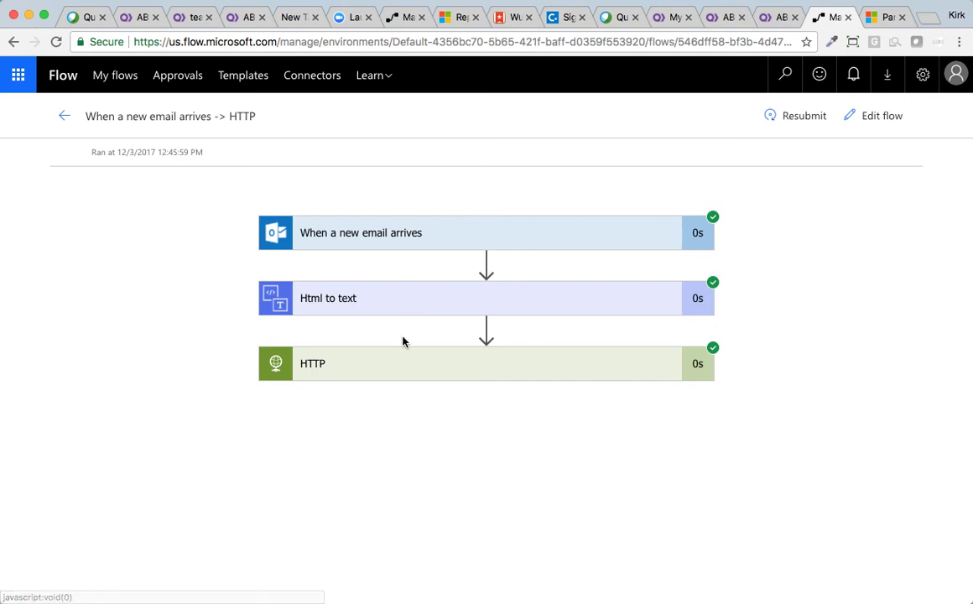
click(315, 371)
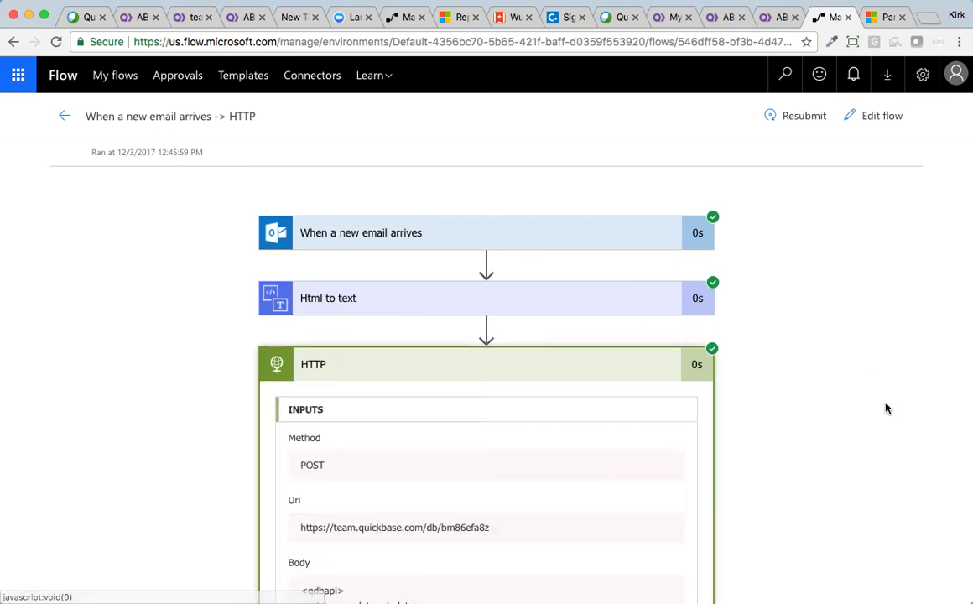
scroll(883, 410, down, 5)
scroll(881, 415, down, 3)
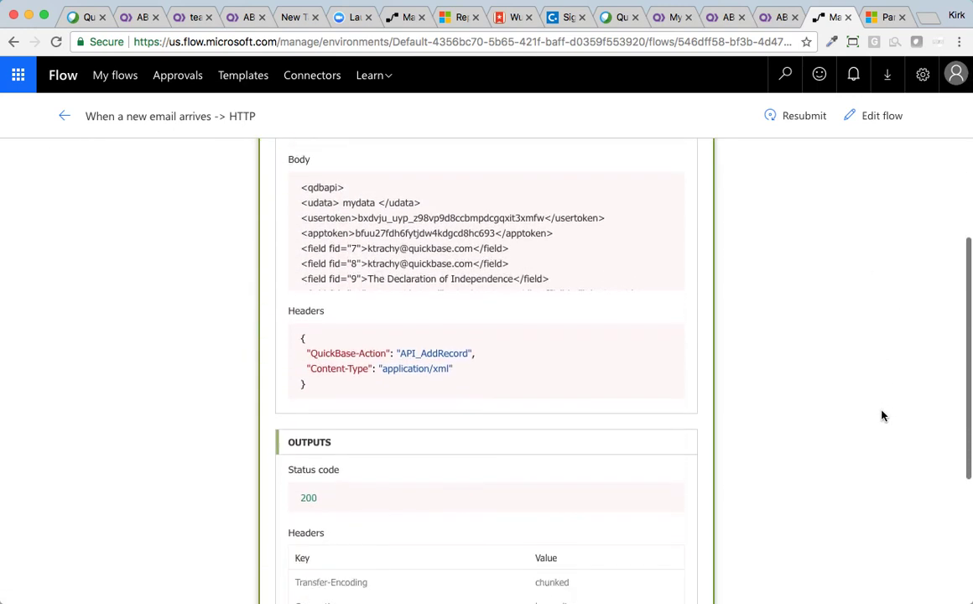
scroll(571, 192, down, 10)
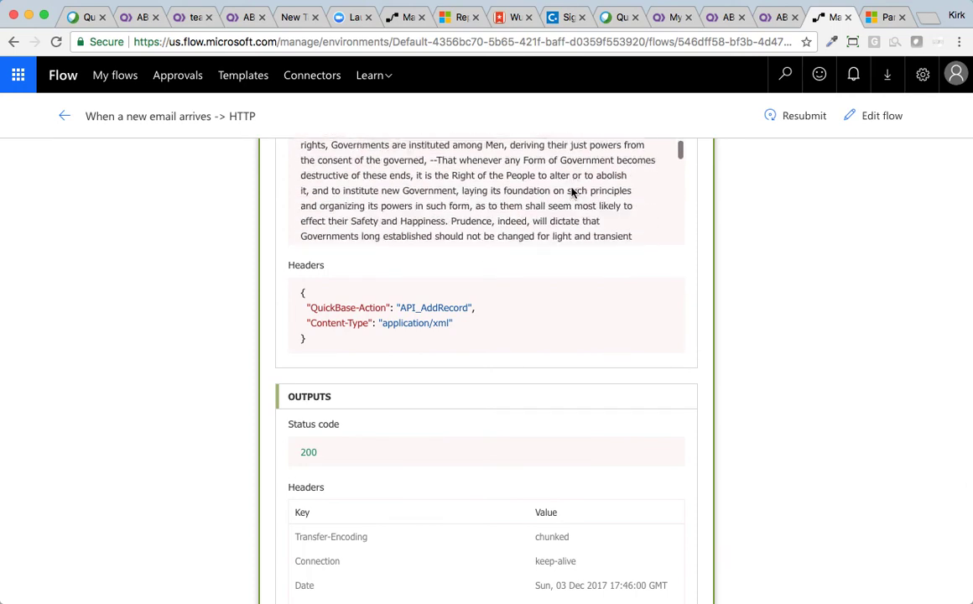
scroll(573, 192, down, 2)
scroll(764, 340, down, 5)
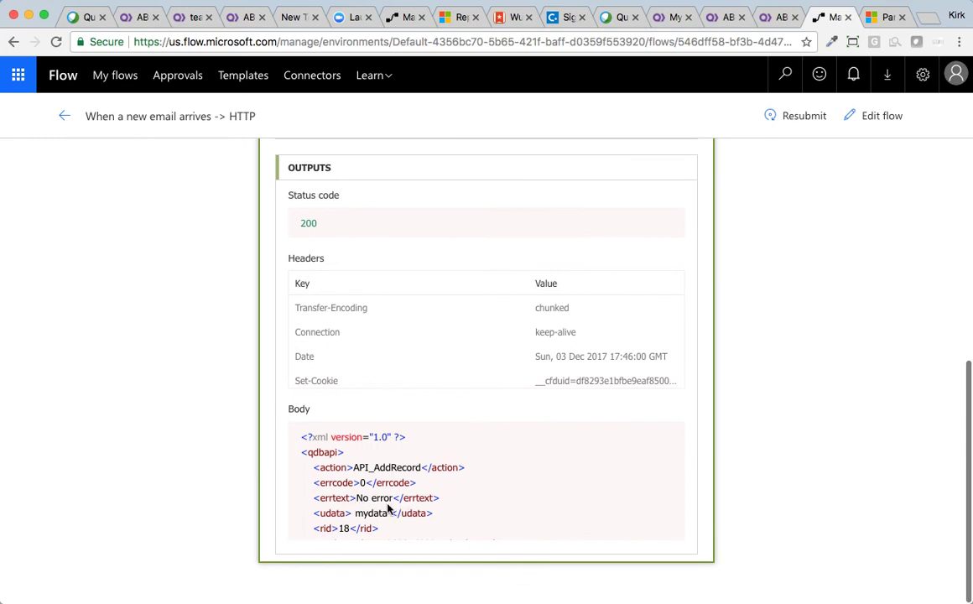
Switch to Quick Base, open the From Office 365 and MS Flow table, and look through its email records and body text.
key(super+Tab)
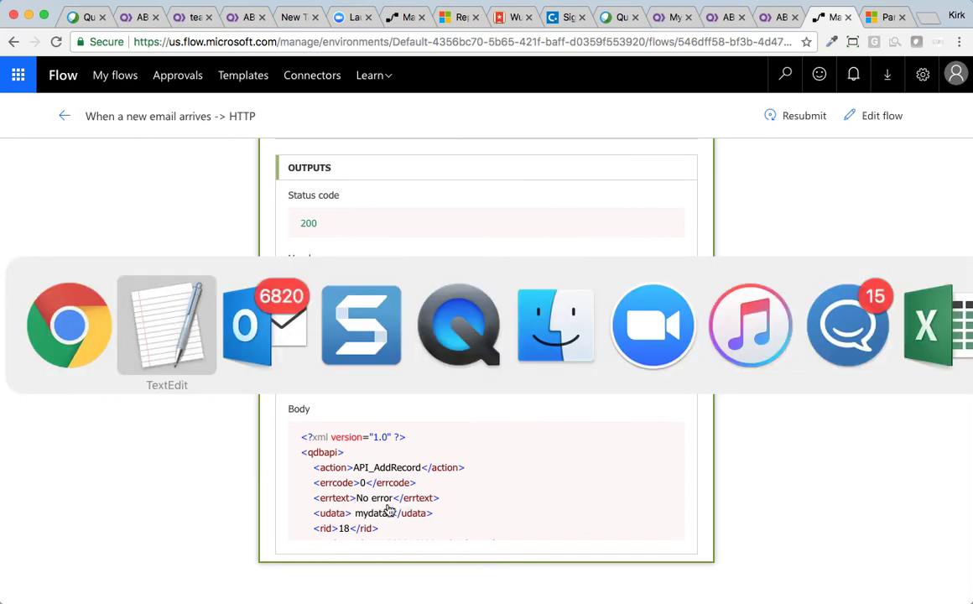
key(super+Tab)
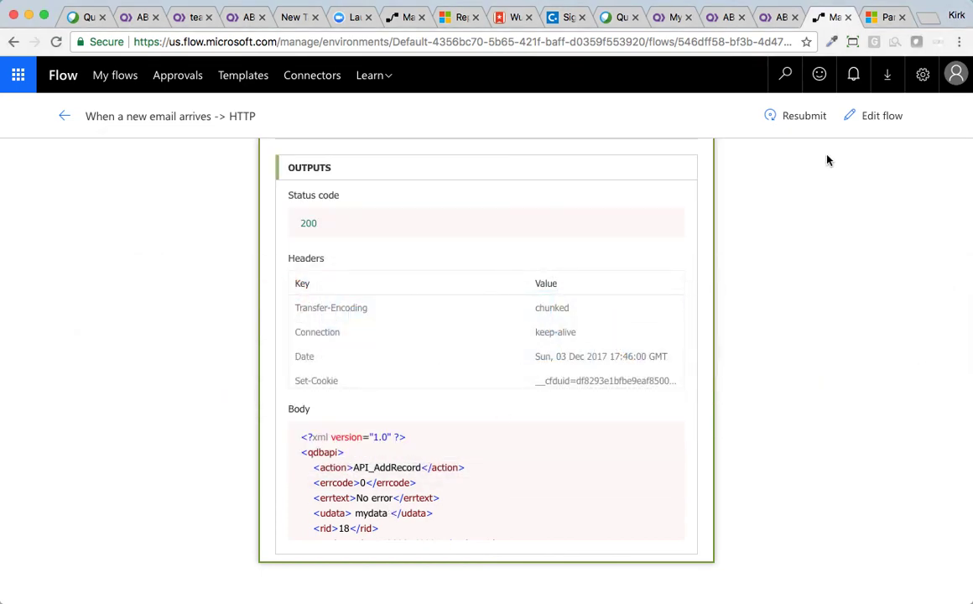
click(767, 18)
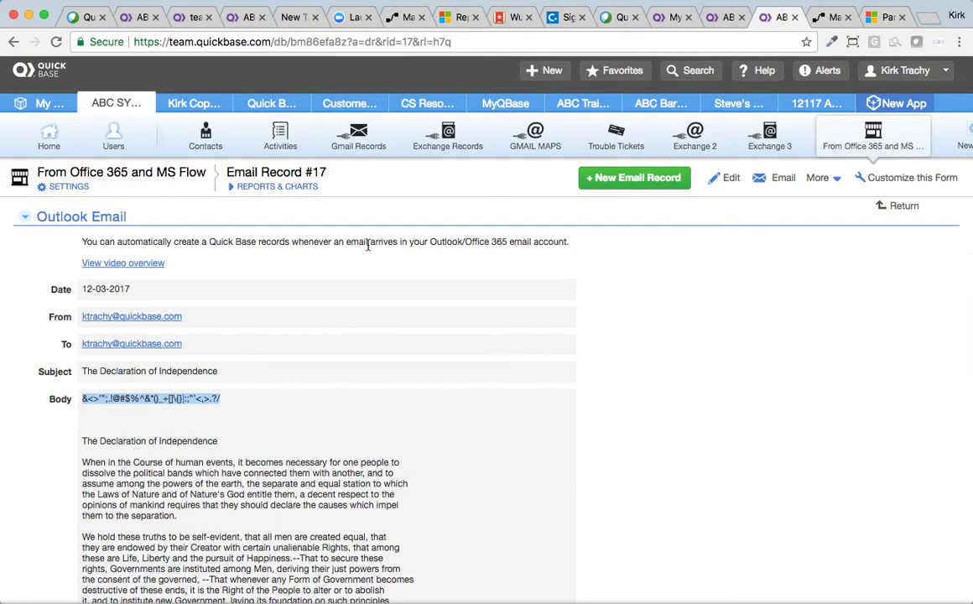
click(873, 134)
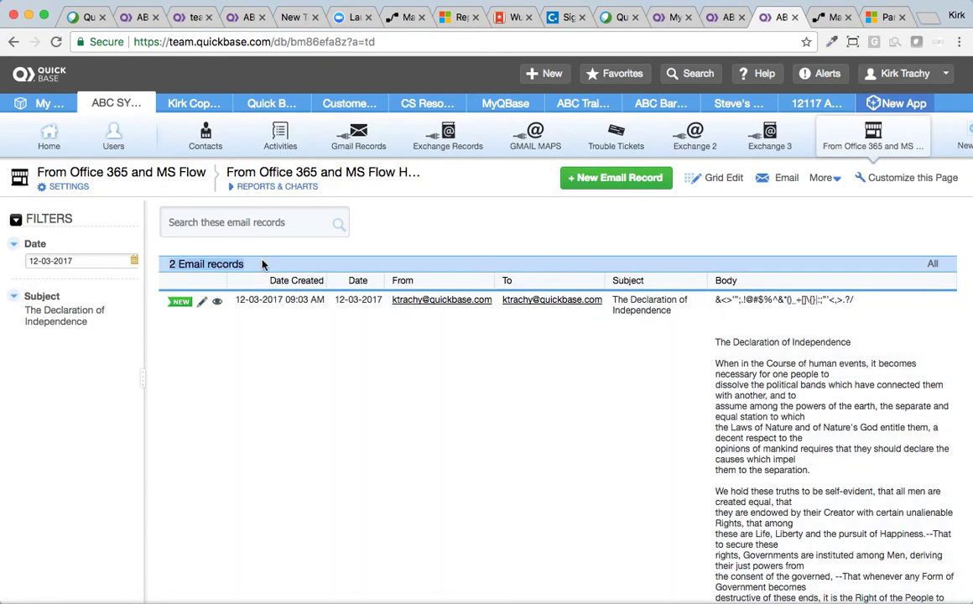
scroll(632, 495, down, 10)
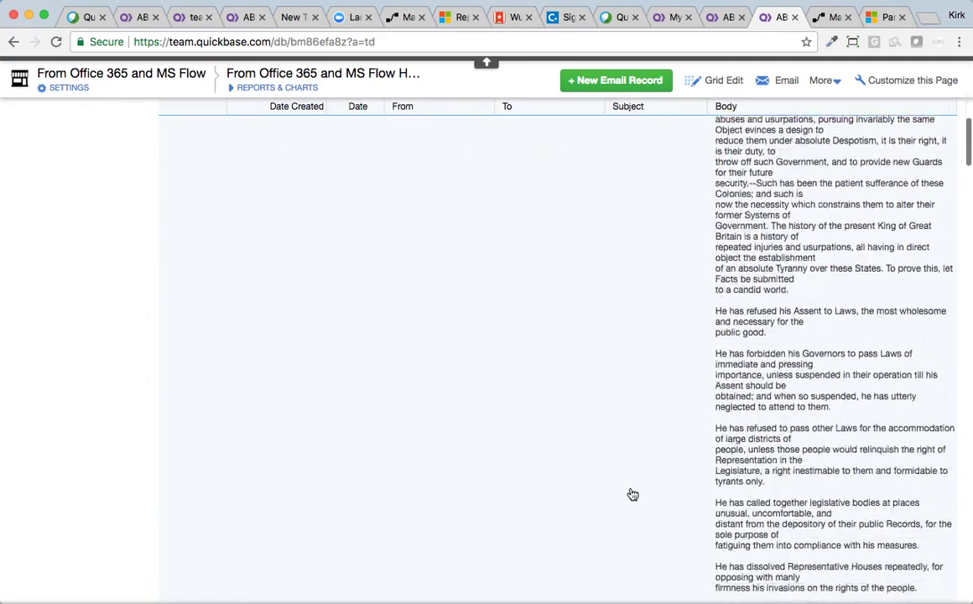
scroll(632, 494, down, 20)
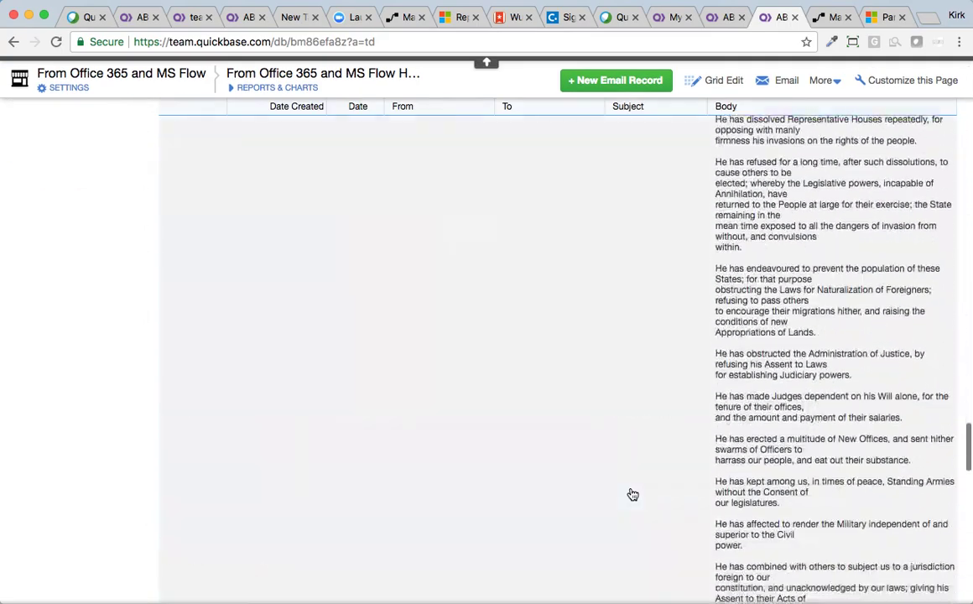
scroll(633, 495, up, 15)
scroll(632, 494, down, 3)
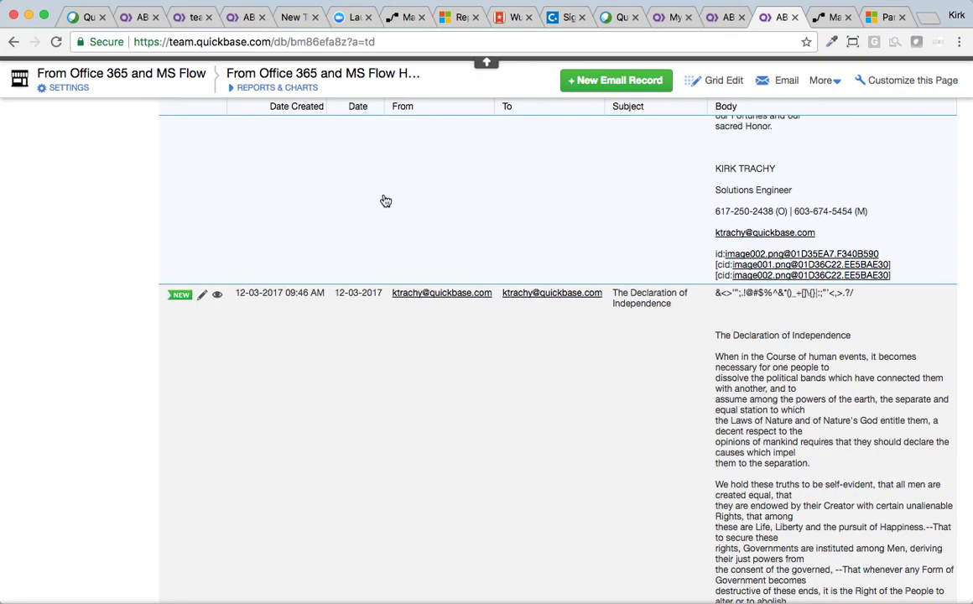
scroll(382, 199, down, 10)
scroll(385, 201, up, 10)
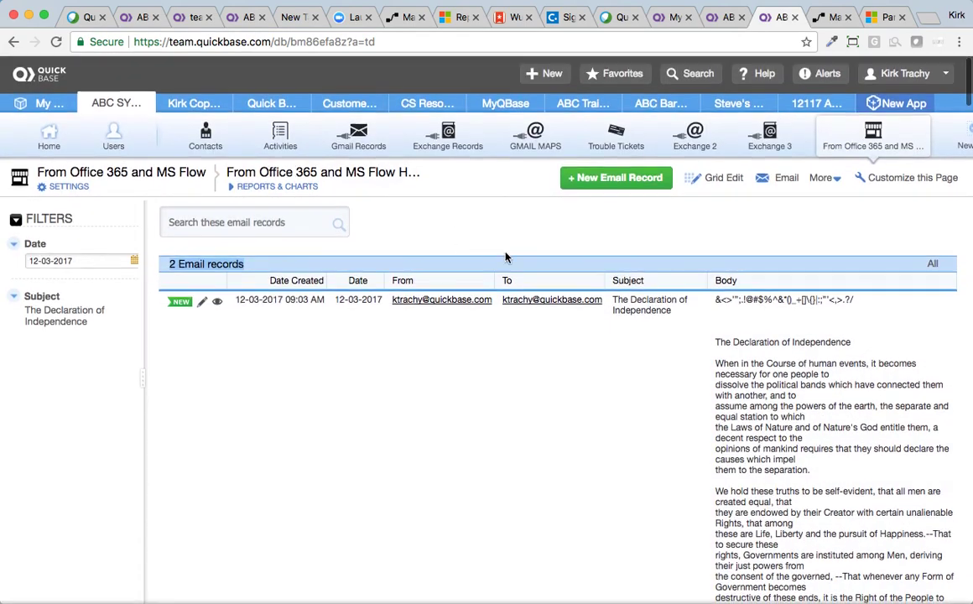